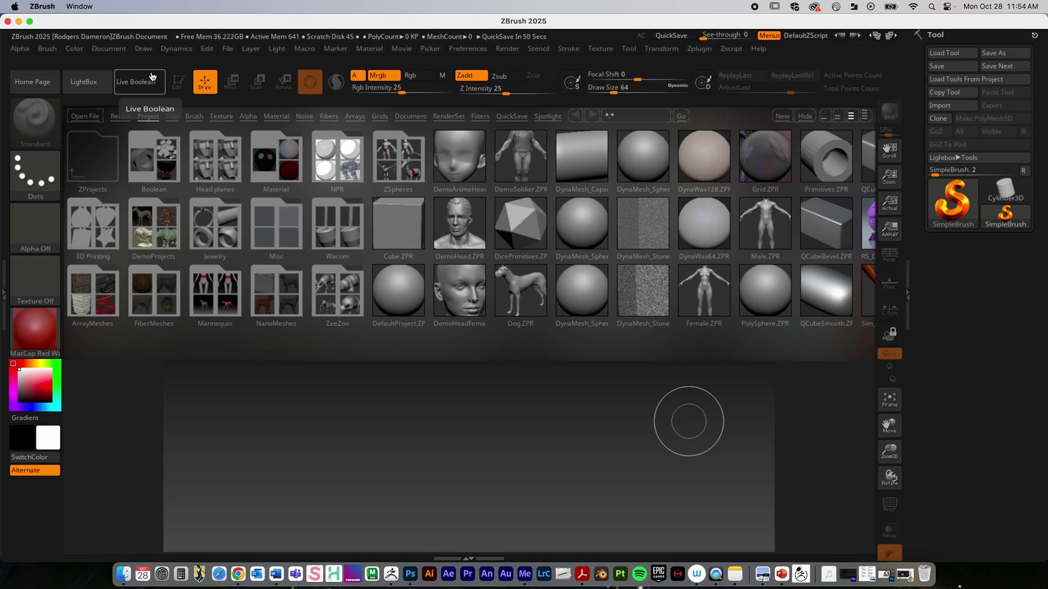
pyautogui.click(83, 82)
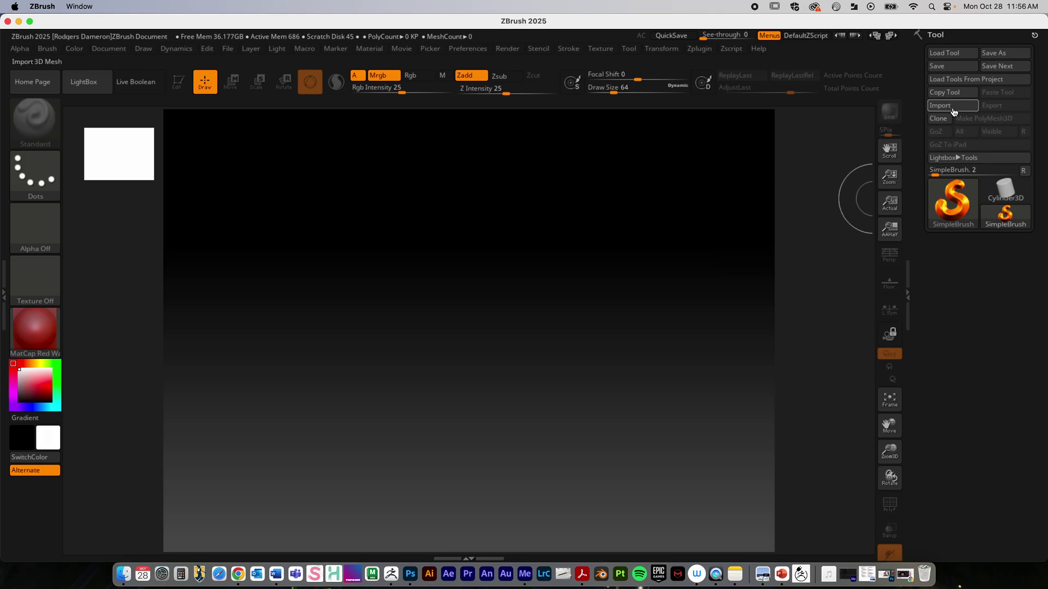
# Step: With PolyMesh3D selected, import Head_toZbrush.obj as the active tool
pyautogui.click(955, 109)
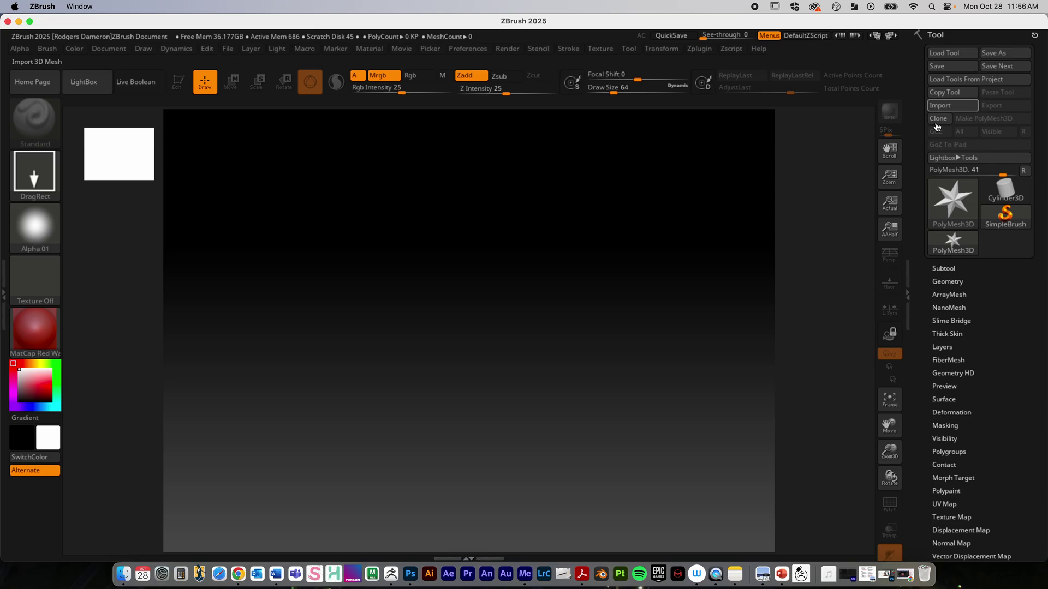
pyautogui.click(940, 106)
pyautogui.click(363, 168)
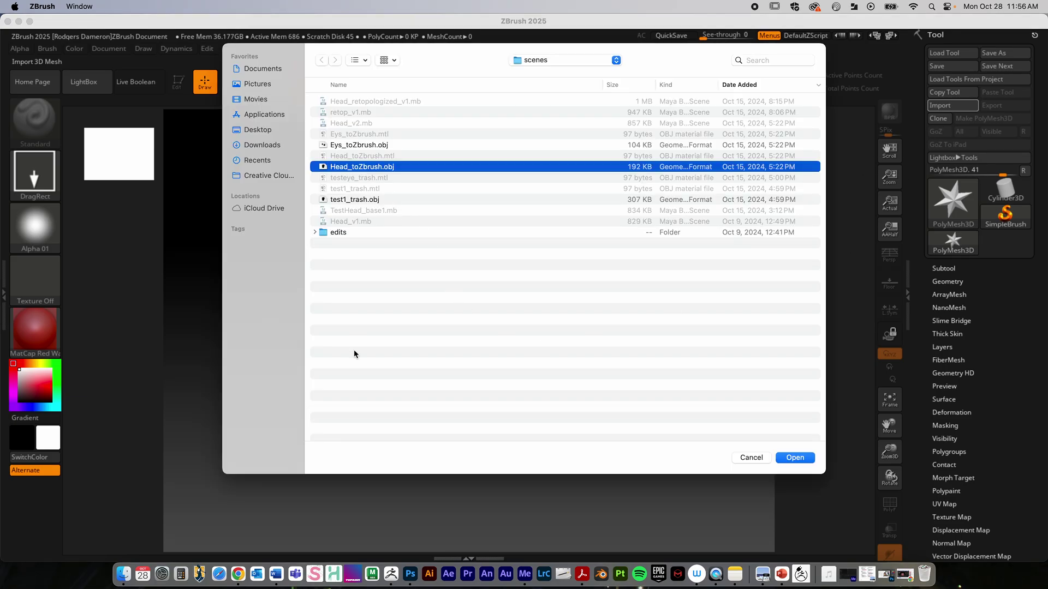
pyautogui.click(794, 457)
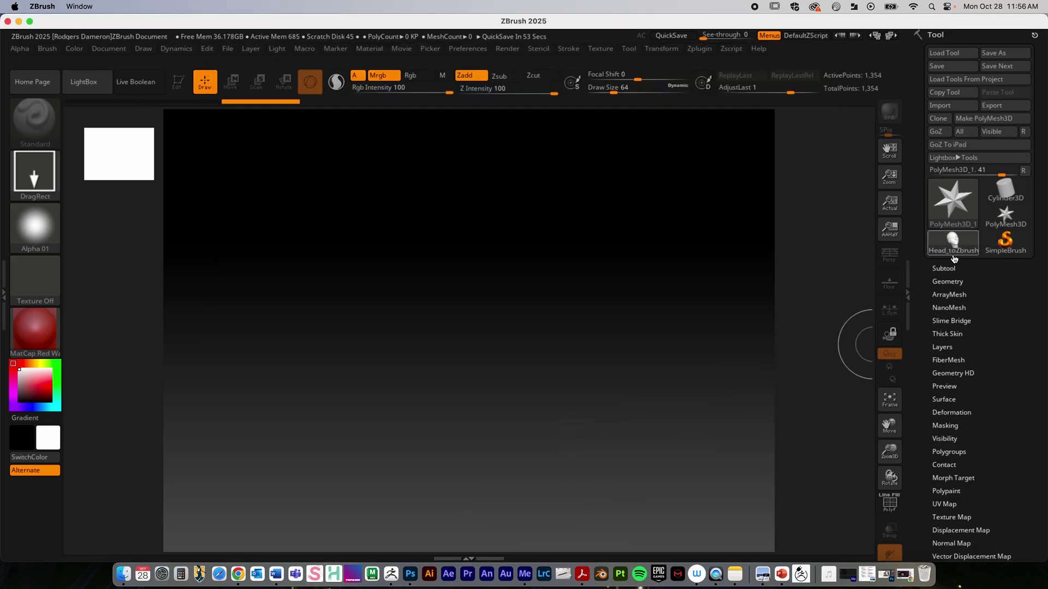
pyautogui.moveTo(952, 245)
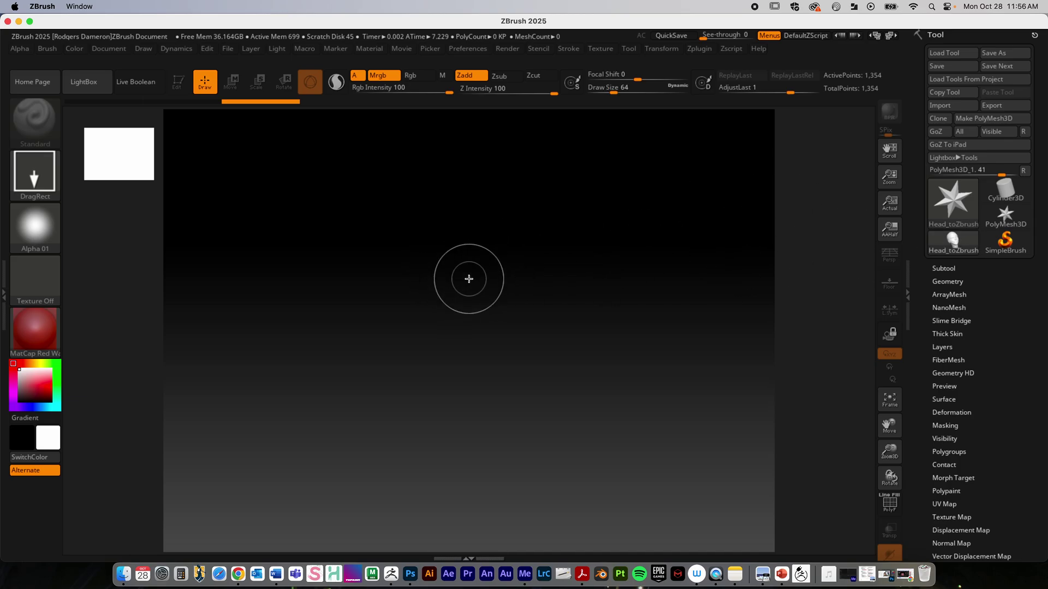
# Step: Draw the head on the canvas, enter Edit mode, and convert it to PM3D_Head_toZbrush
pyautogui.moveTo(457, 253)
pyautogui.mouseDown()
pyautogui.moveTo(491, 356)
pyautogui.moveTo(467, 425)
pyautogui.moveTo(471, 457)
pyautogui.mouseUp()
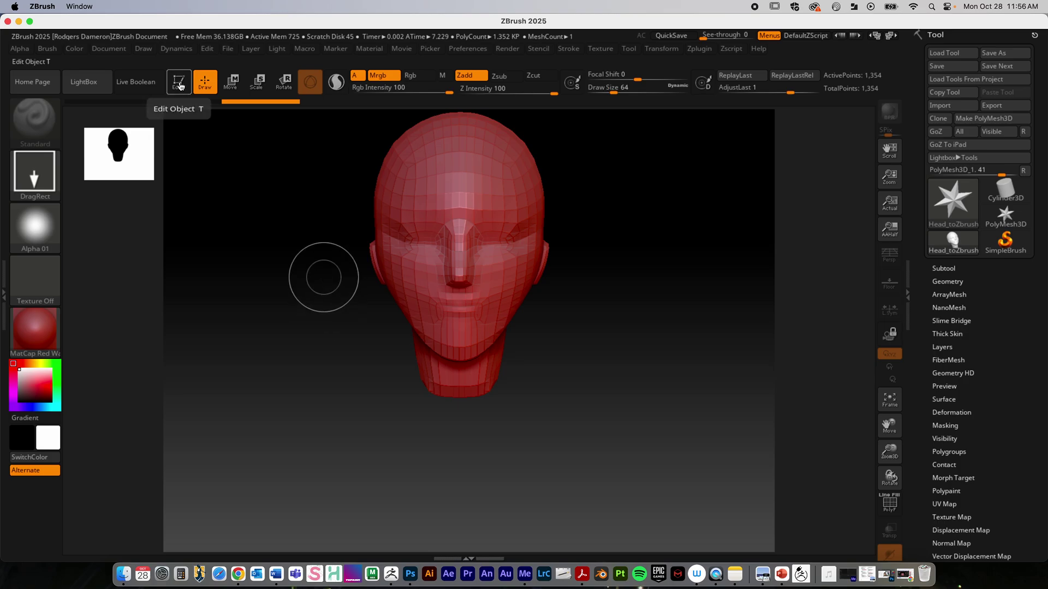
pyautogui.click(179, 85)
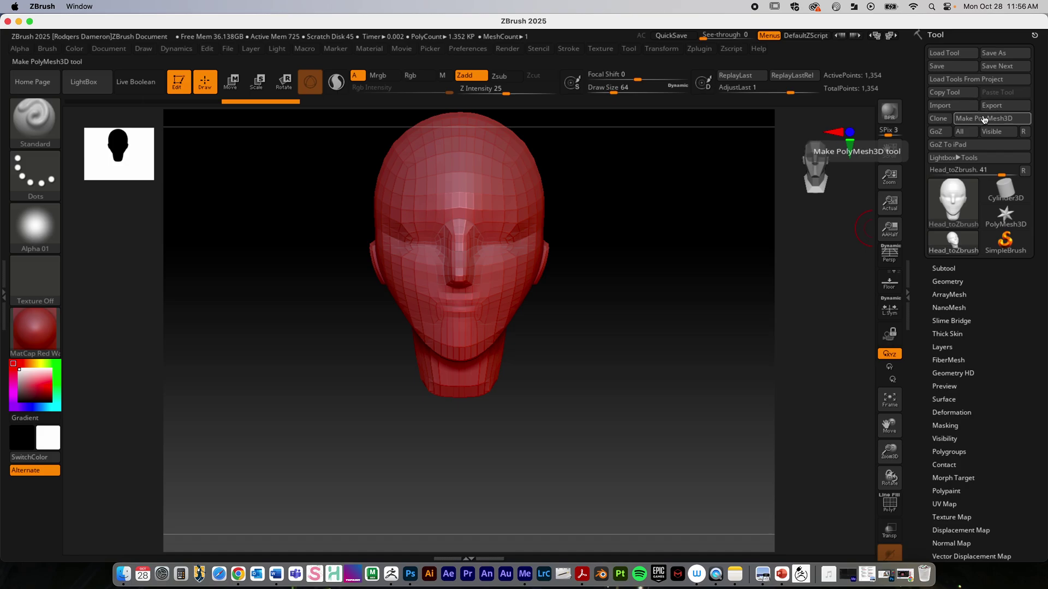
pyautogui.click(1008, 123)
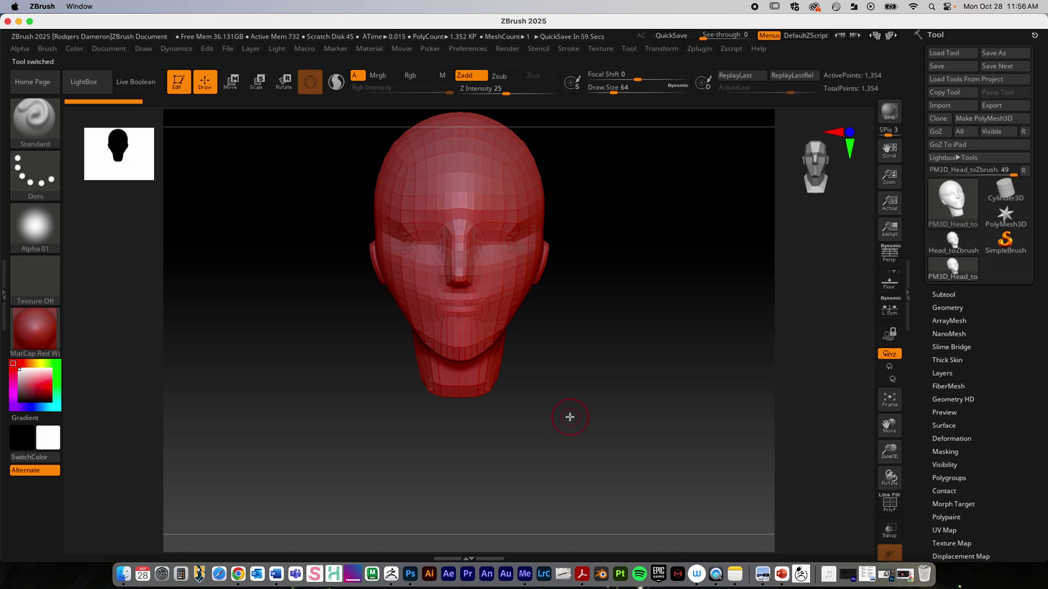
# Step: Import Eys_toZbrush.obj and convert it into the PolyMesh3D tool PM3D_Eys_toZbrush
pyautogui.click(949, 108)
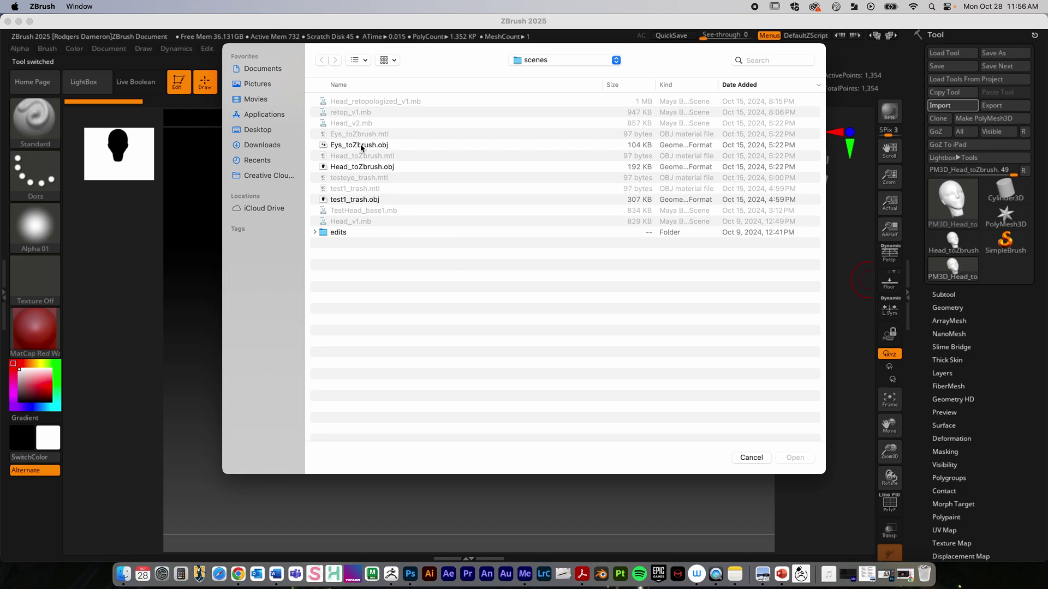
pyautogui.click(361, 146)
pyautogui.click(798, 459)
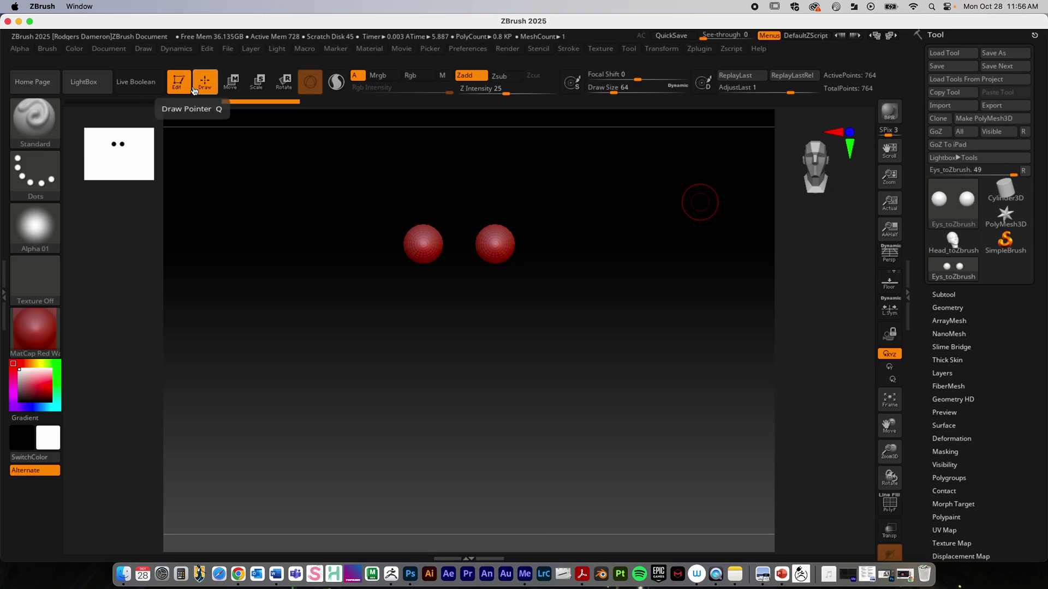
pyautogui.click(984, 121)
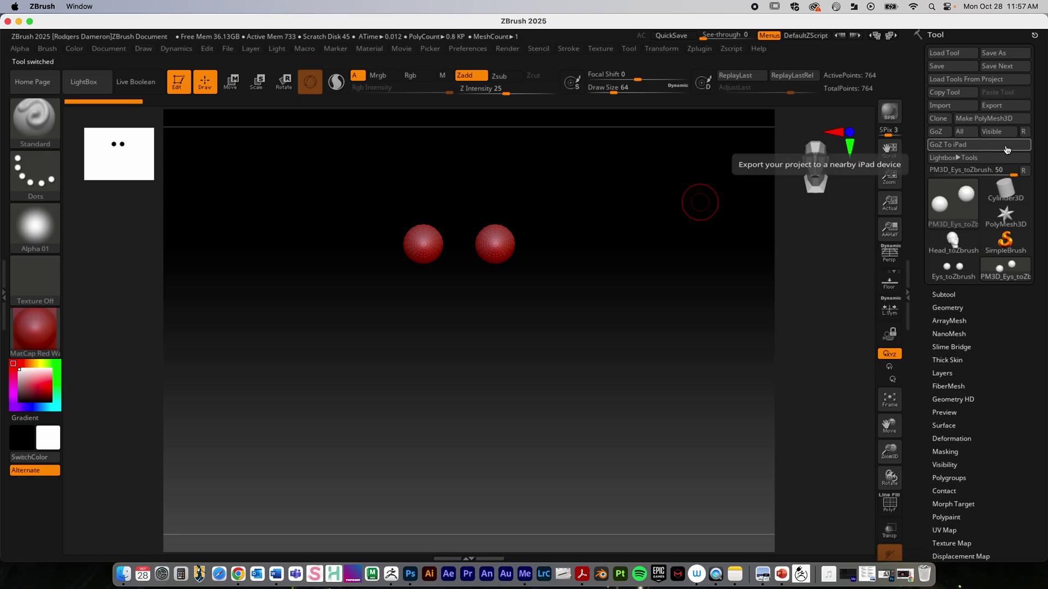
# Step: Expand the Subtool list and reselect Head_toZbrush as the active tool
pyautogui.click(943, 294)
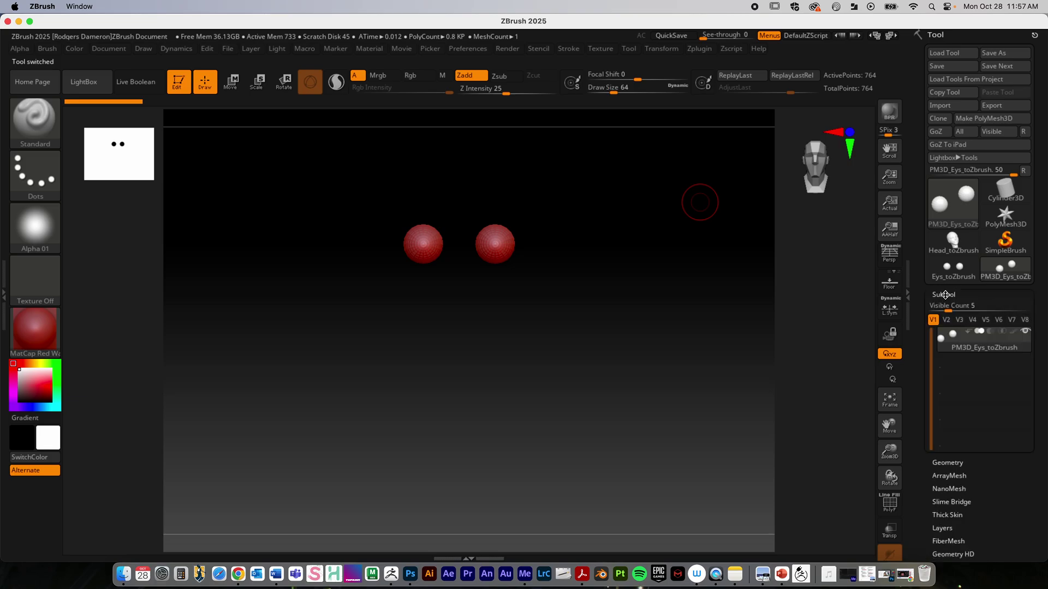
pyautogui.scroll(5, 920, 156)
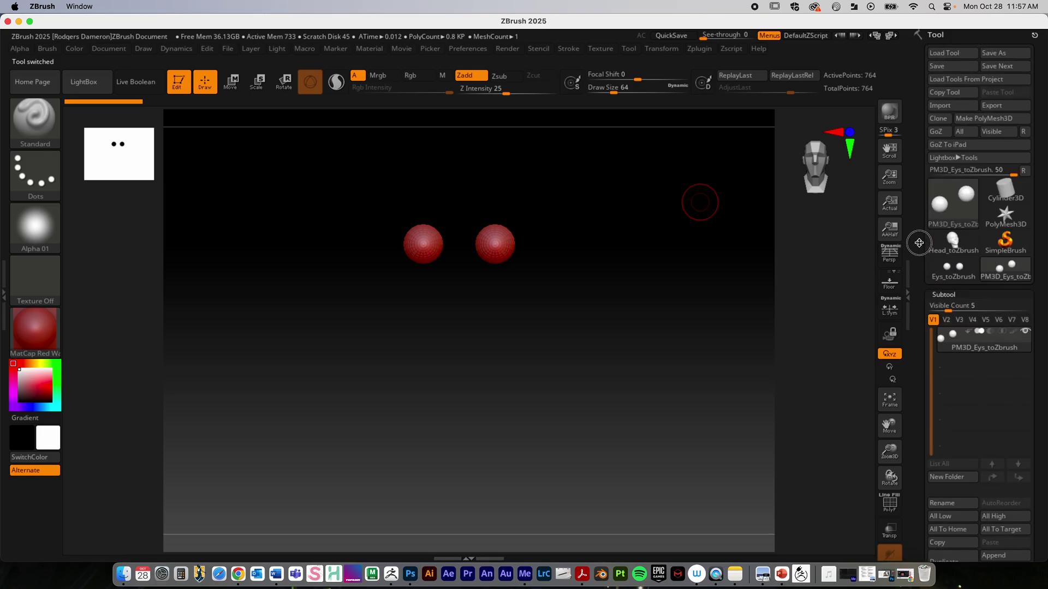
pyautogui.click(954, 212)
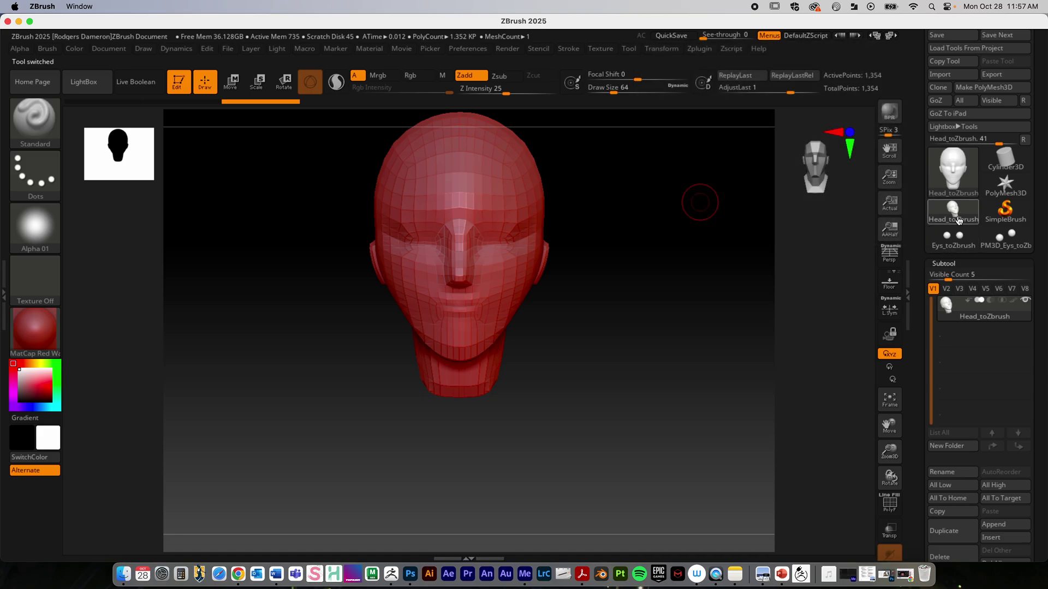
pyautogui.moveTo(956, 221)
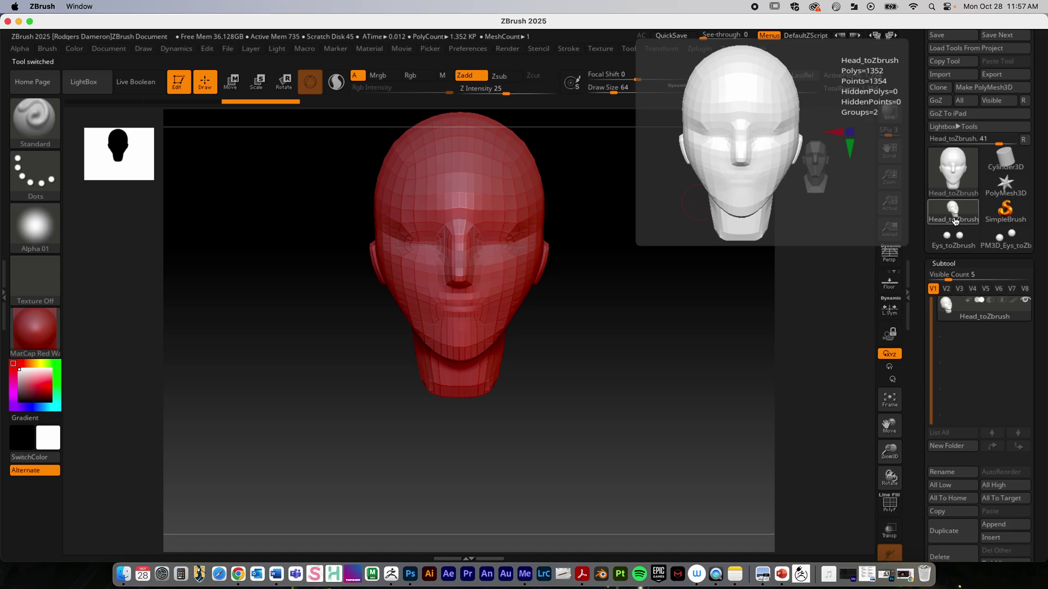
pyautogui.click(954, 214)
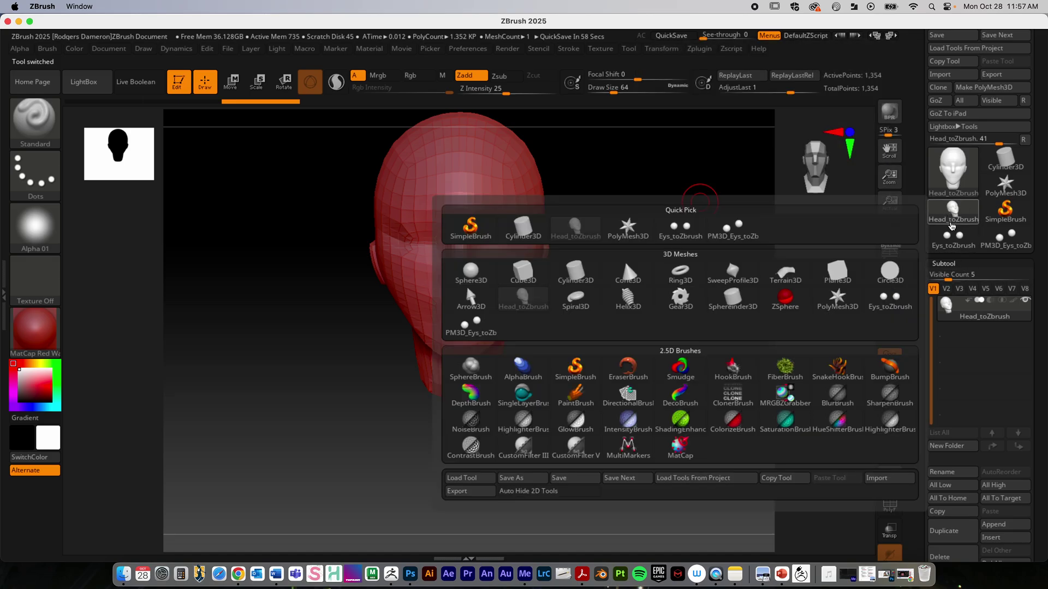
pyautogui.moveTo(953, 182)
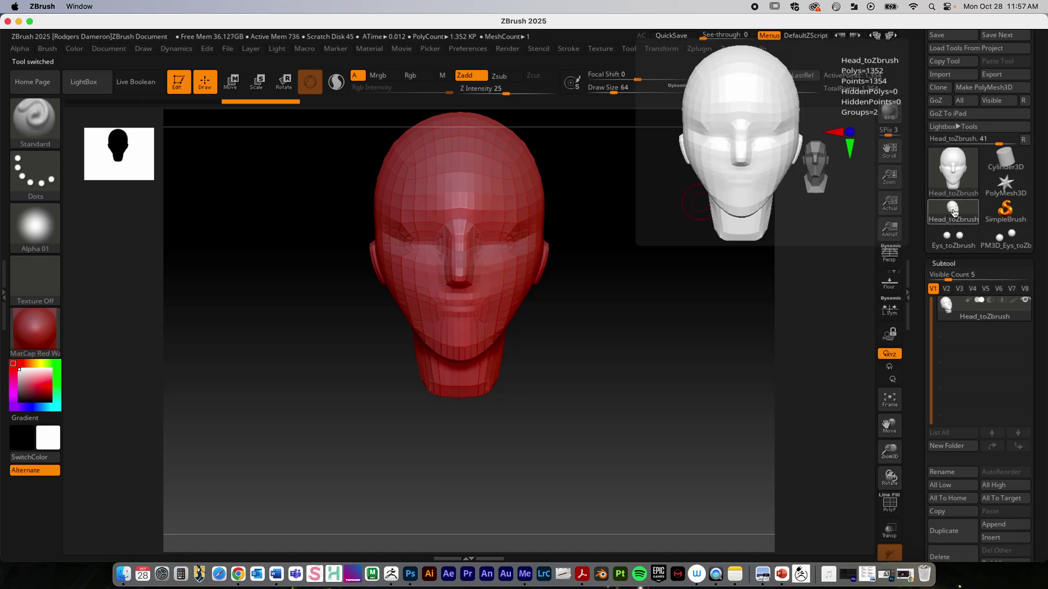
pyautogui.click(953, 182)
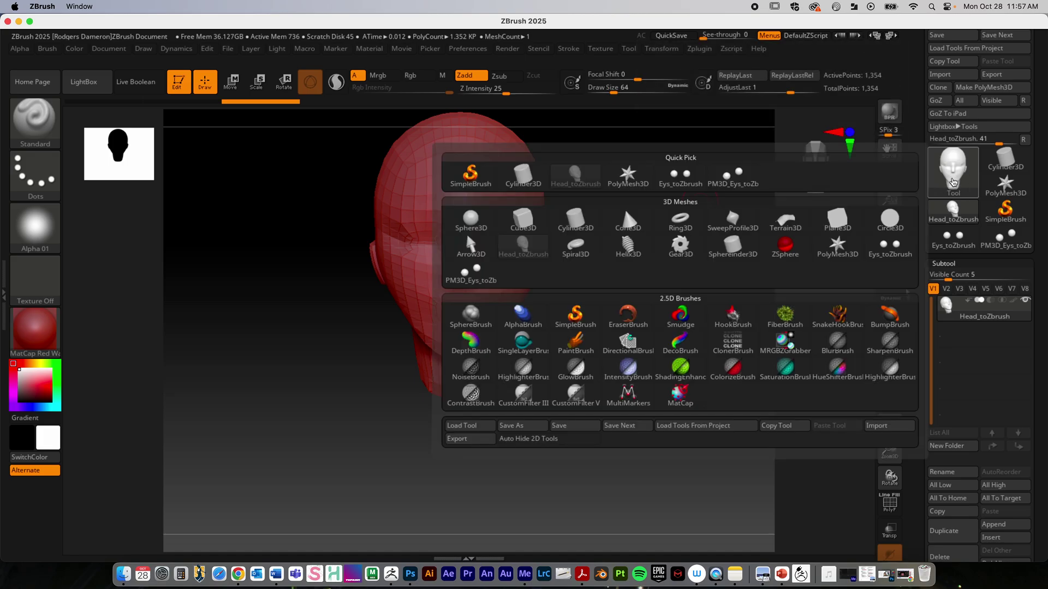
pyautogui.click(953, 175)
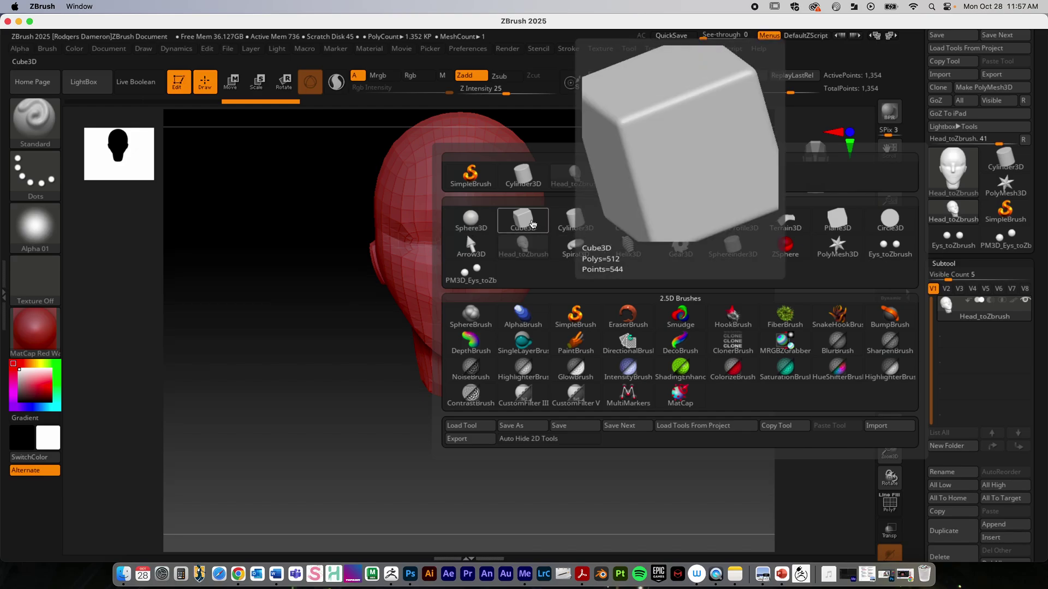
pyautogui.moveTo(557, 227)
pyautogui.moveTo(523, 255)
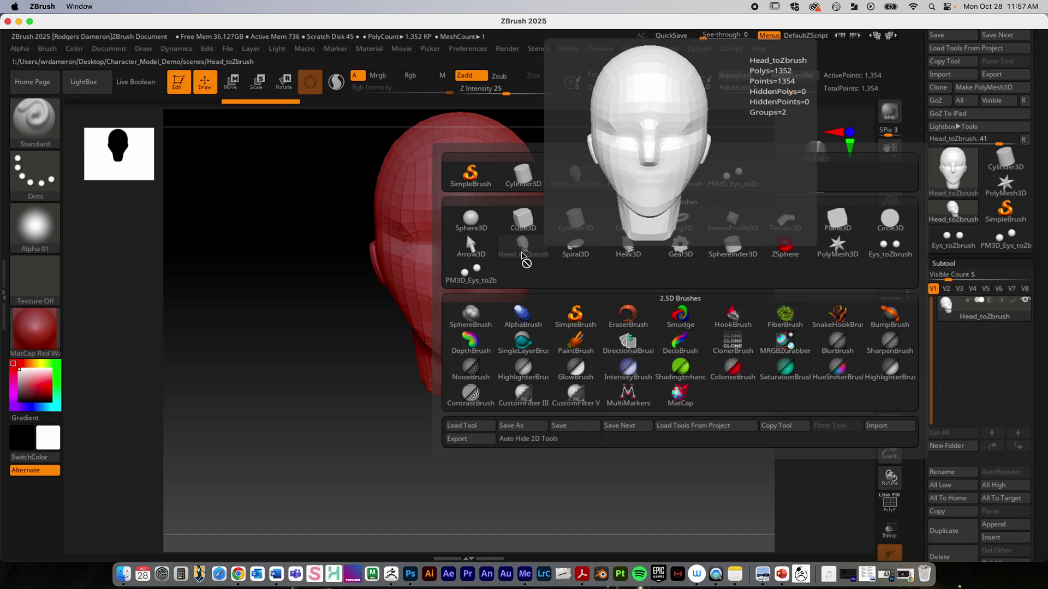
pyautogui.moveTo(895, 256)
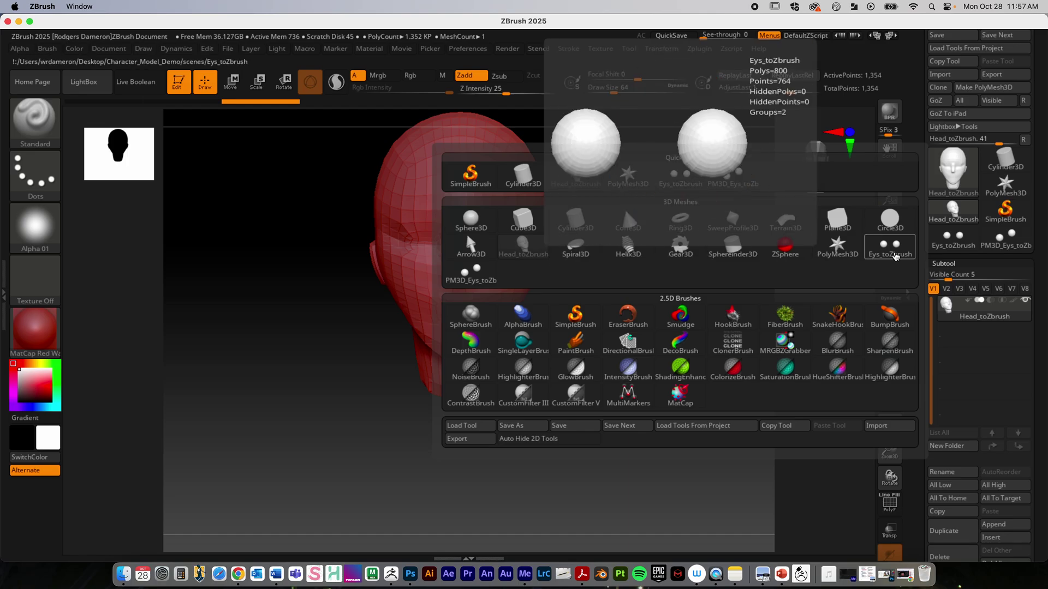
pyautogui.moveTo(948, 167)
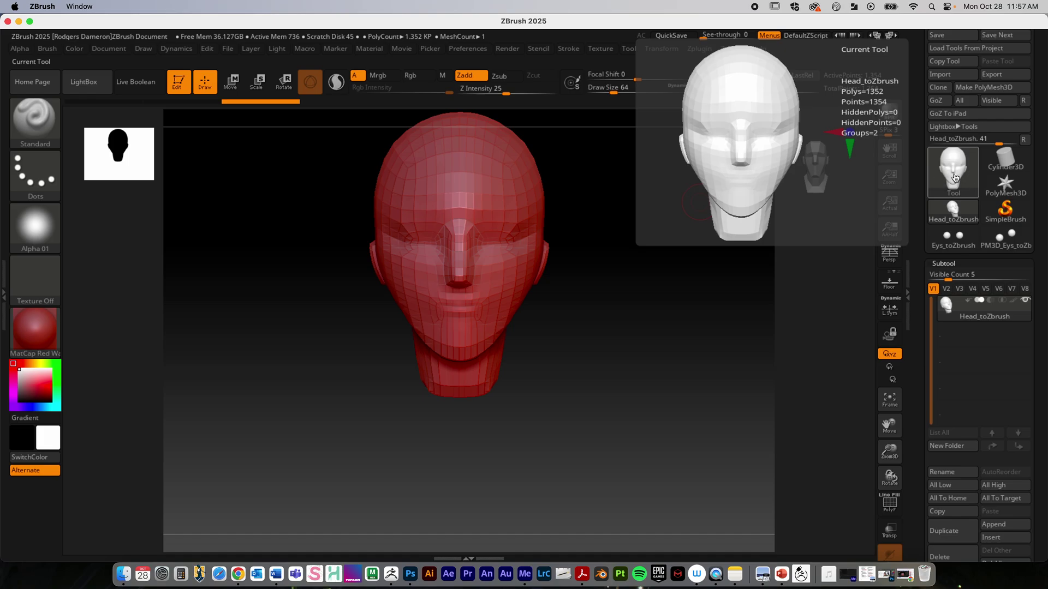
pyautogui.moveTo(979, 245)
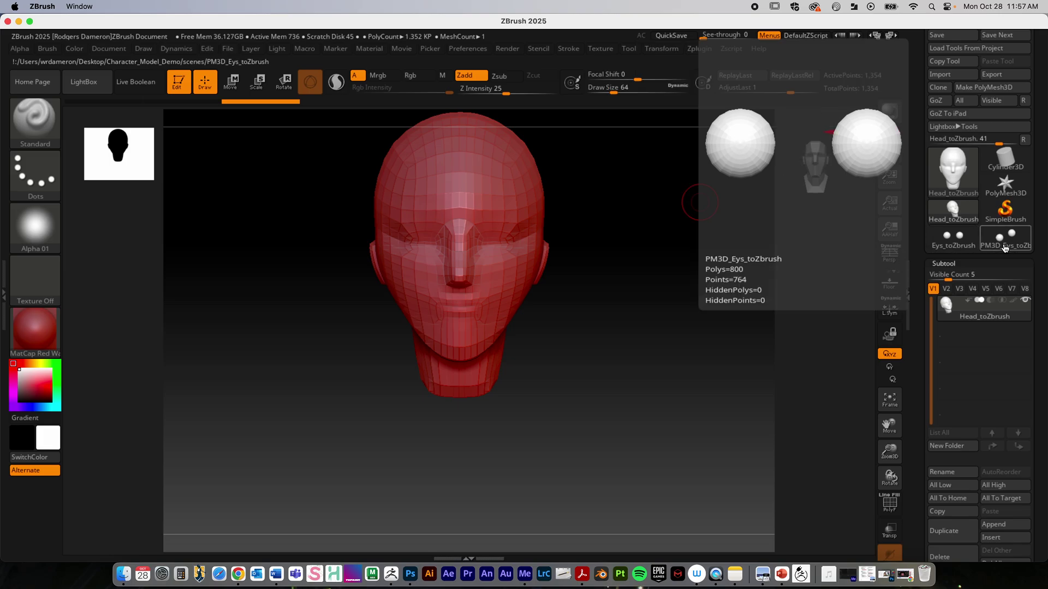
pyautogui.click(956, 216)
pyautogui.click(623, 259)
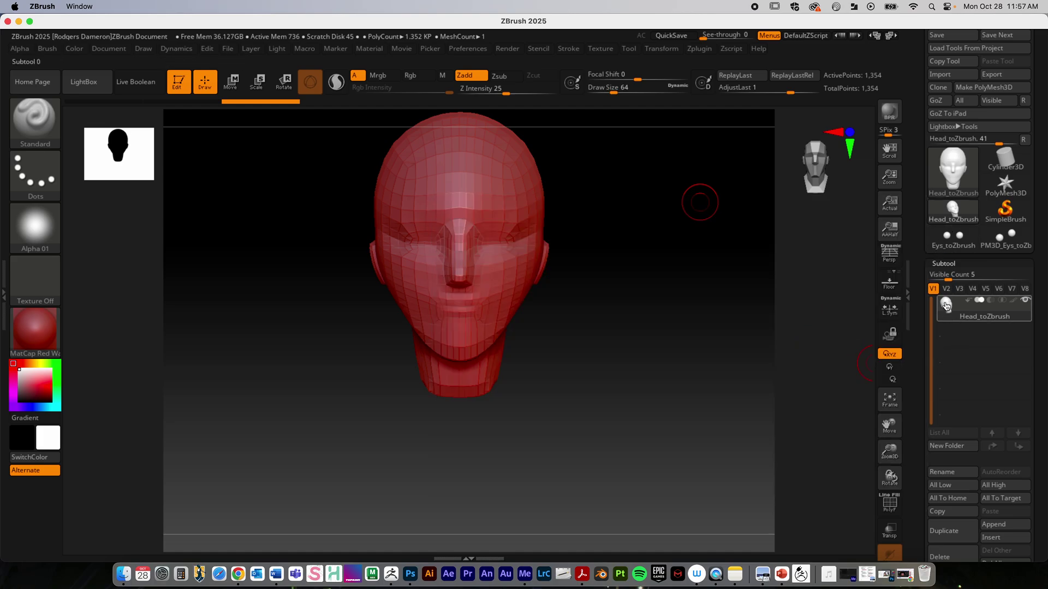
# Step: Append PM3D_Eys_toZbrush as a second subtool so the eyes sit in the head's sockets
pyautogui.moveTo(919, 324); pyautogui.dragTo(918, 254)
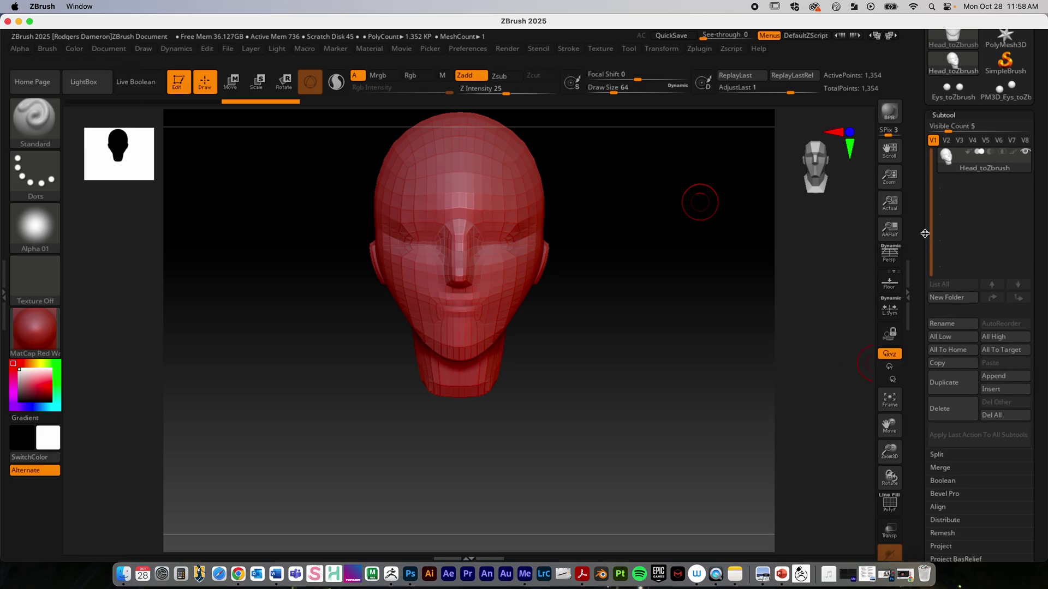
pyautogui.scroll(1, 961, 219)
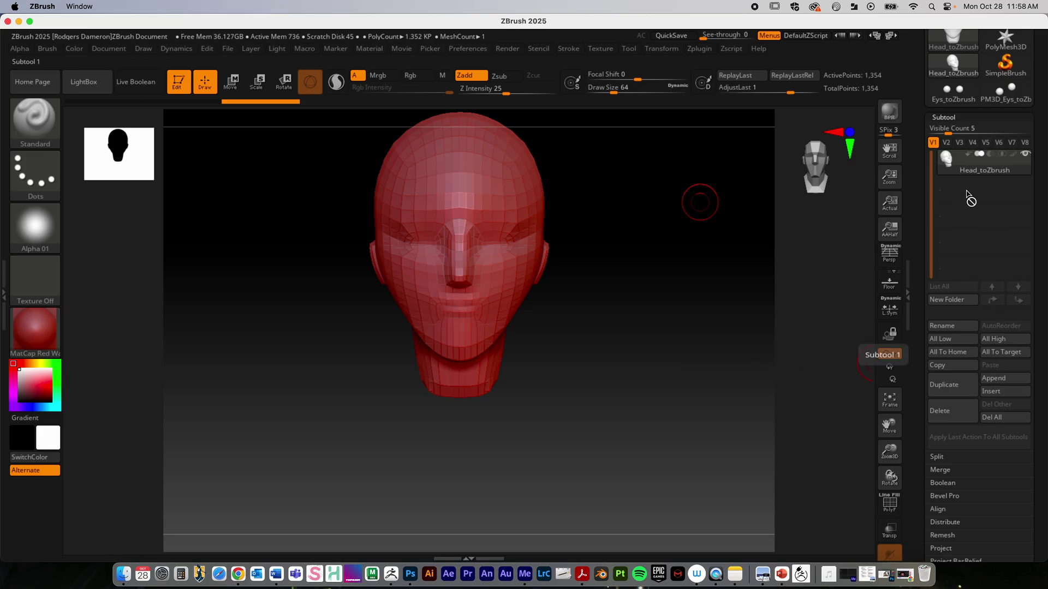
pyautogui.click(1003, 378)
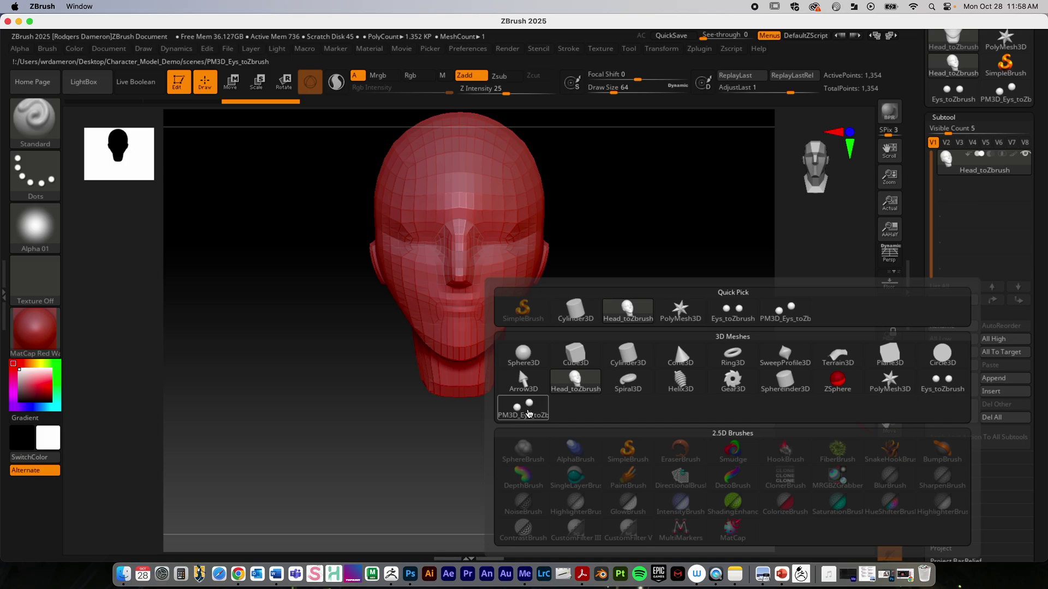
pyautogui.click(524, 408)
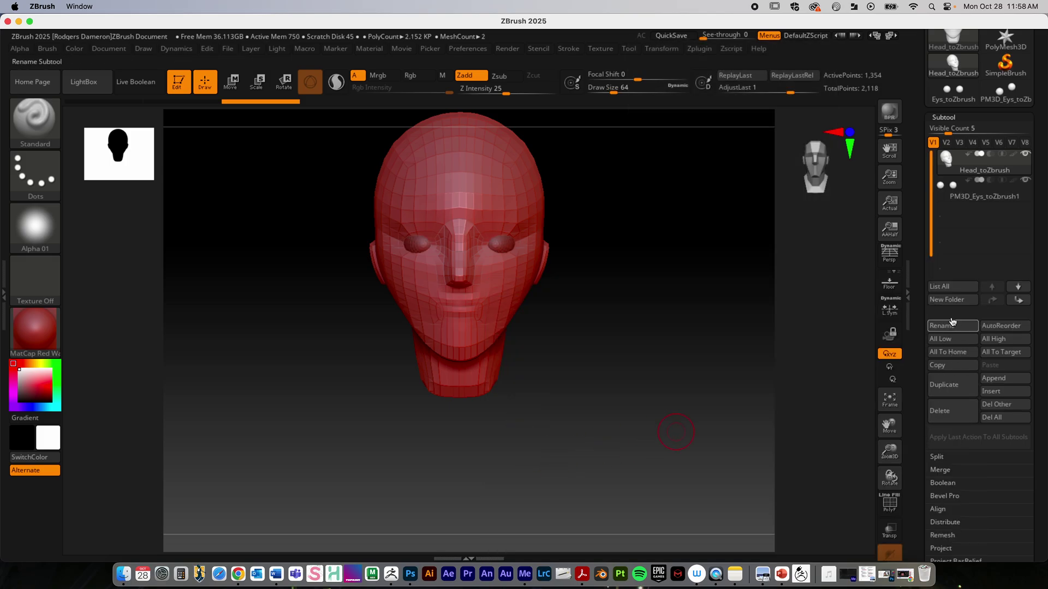
pyautogui.moveTo(949, 197)
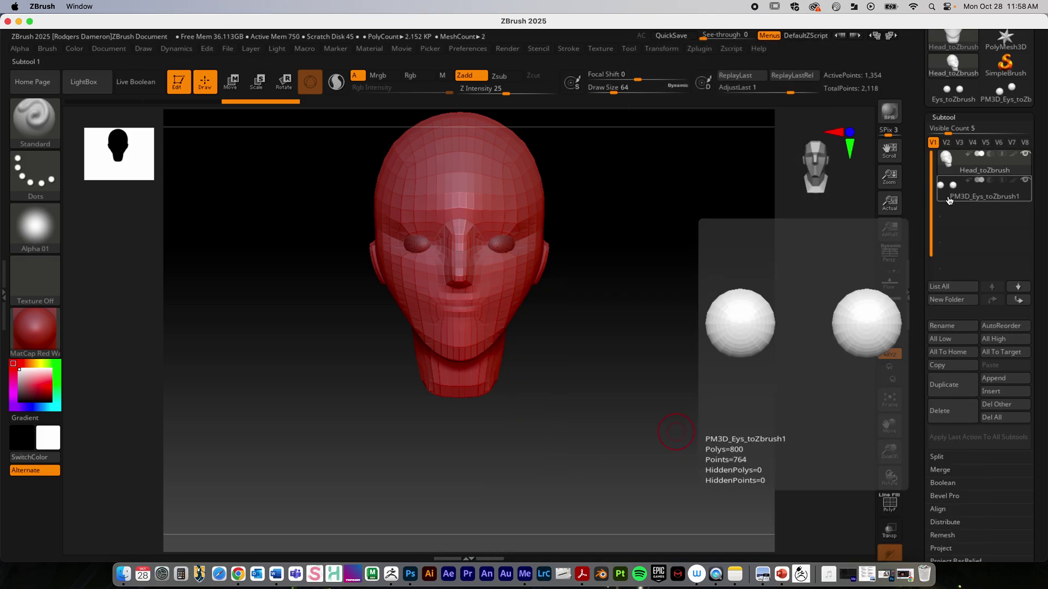
pyautogui.click(957, 197)
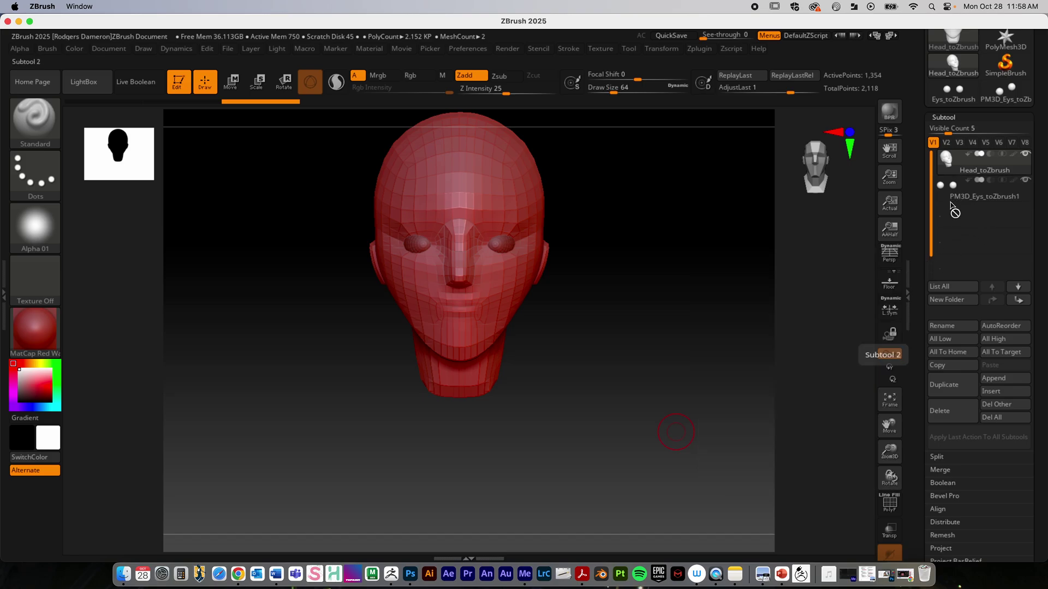
pyautogui.moveTo(952, 176)
pyautogui.moveTo(1008, 170)
pyautogui.click(976, 195)
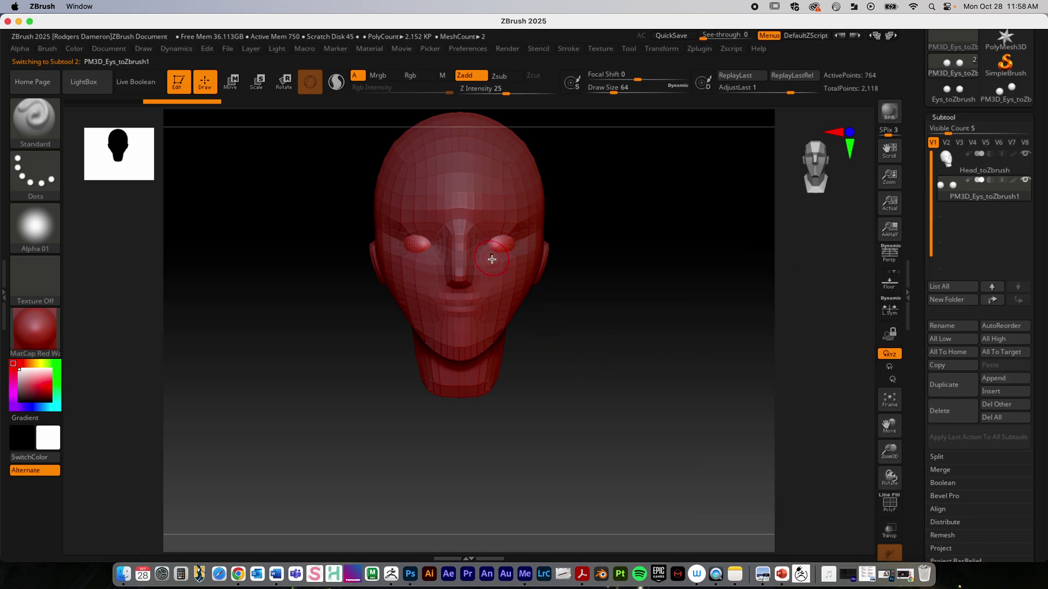
pyautogui.click(950, 166)
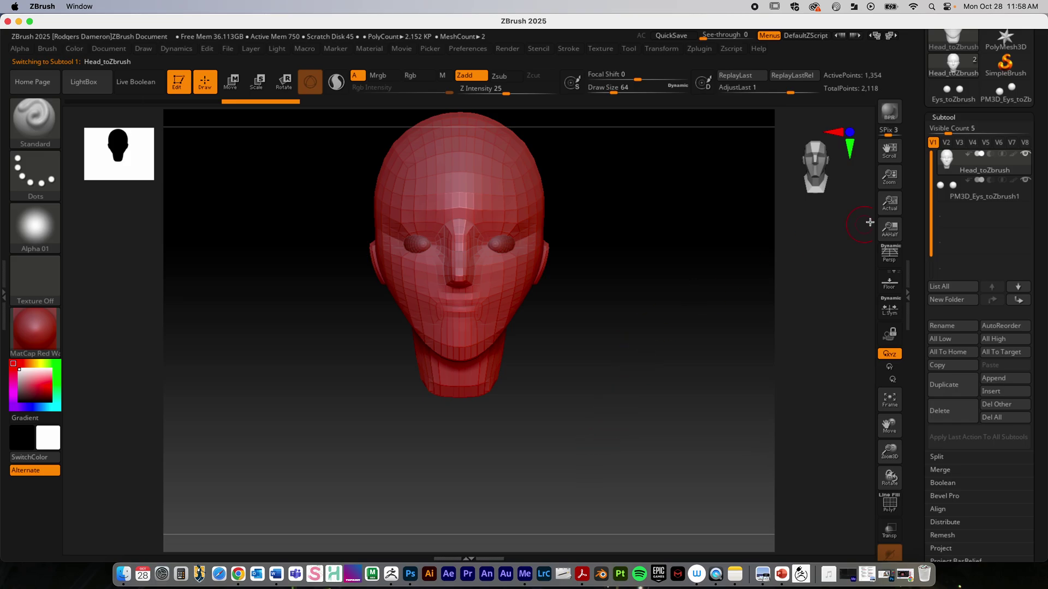
pyautogui.keyDown('alt'); pyautogui.moveTo(616, 328); pyautogui.dragTo(562, 294); pyautogui.keyUp('alt')
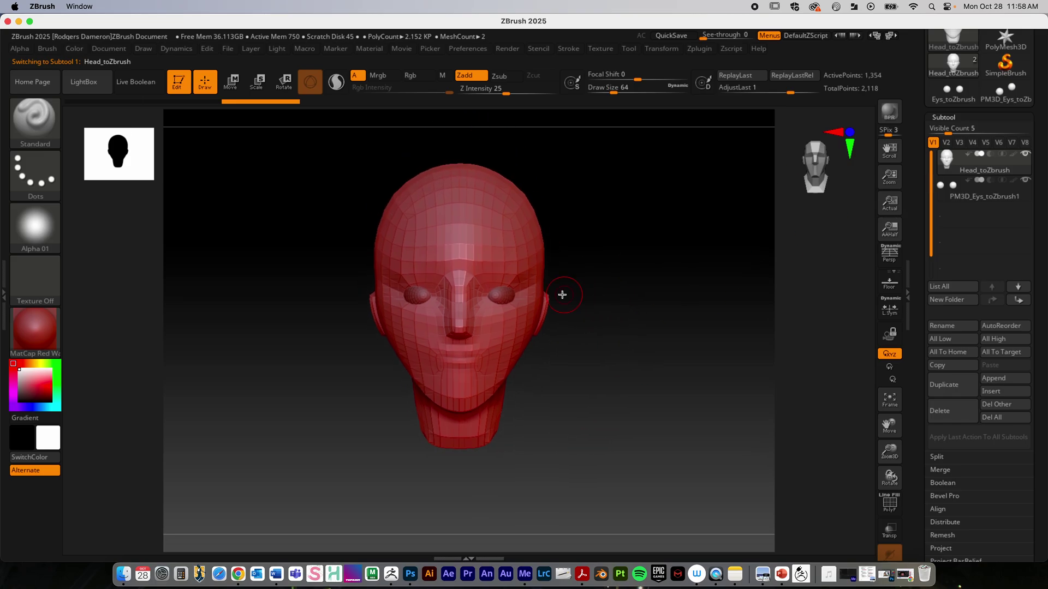
# Step: Turn on perspective and subdivide the head to SDiv 4 from Tool > Geometry
pyautogui.click(943, 117)
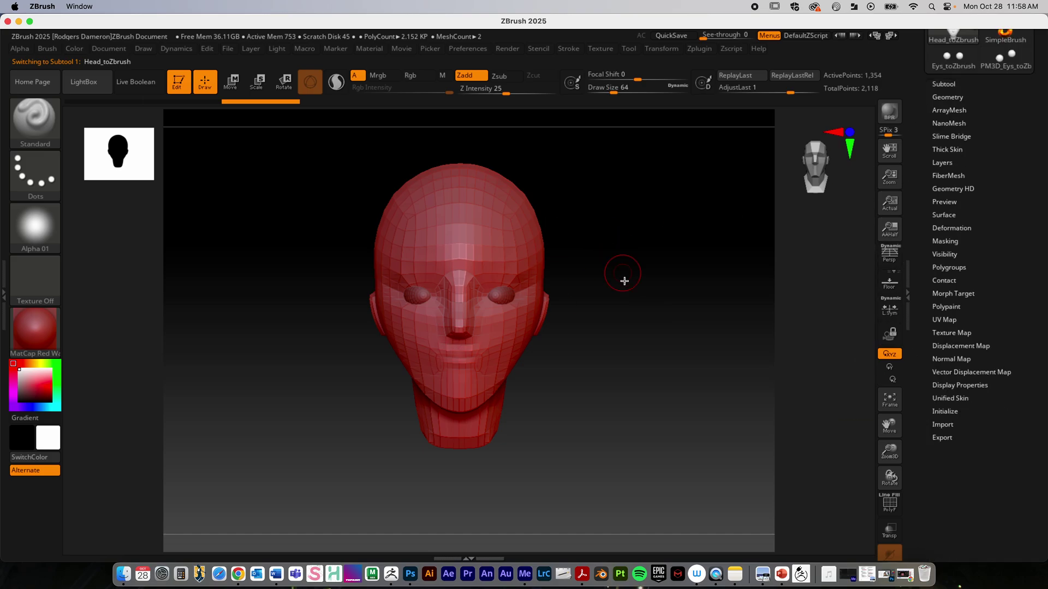
pyautogui.moveTo(623, 281); pyautogui.dragTo(593, 334)
pyautogui.press('p')
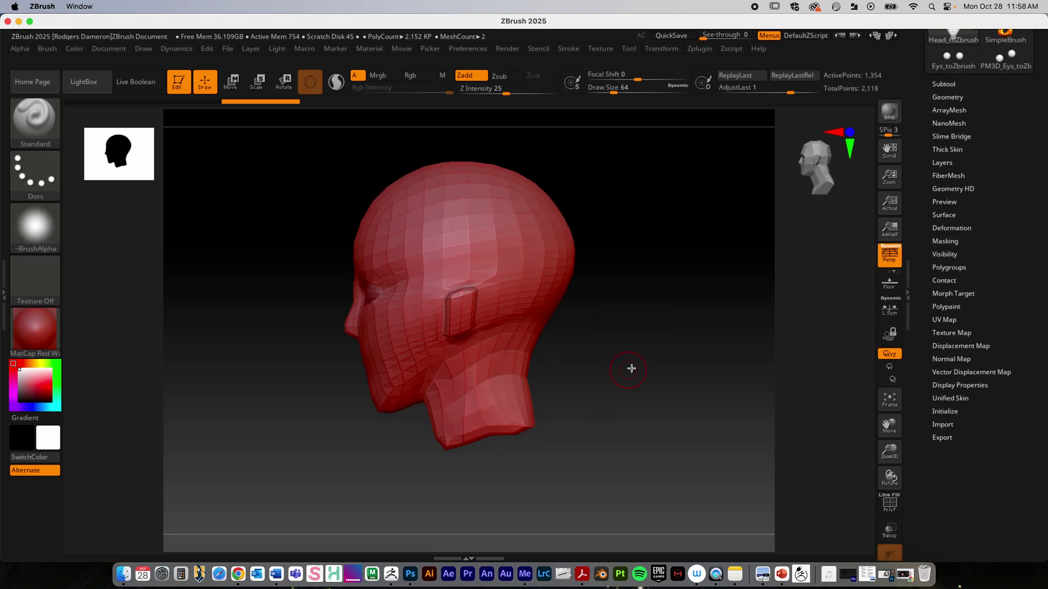
pyautogui.moveTo(631, 369)
pyautogui.mouseDown()
pyautogui.moveTo(633, 343)
pyautogui.moveTo(622, 339)
pyautogui.moveTo(622, 360)
pyautogui.mouseUp()
pyautogui.press('space')
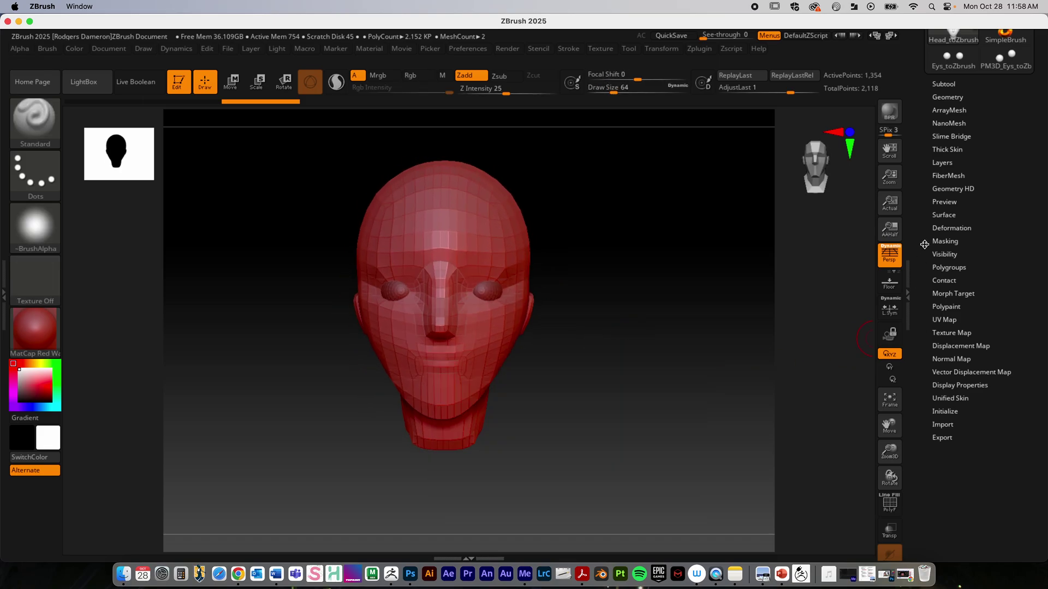
pyautogui.click(948, 97)
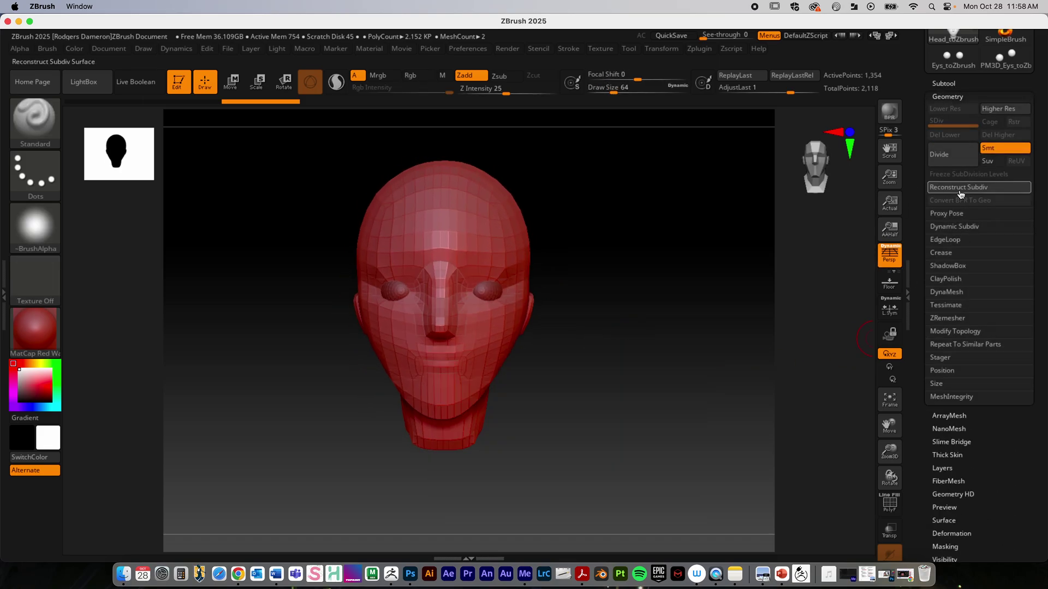
pyautogui.click(950, 154)
pyautogui.click(950, 154)
pyautogui.click(951, 154)
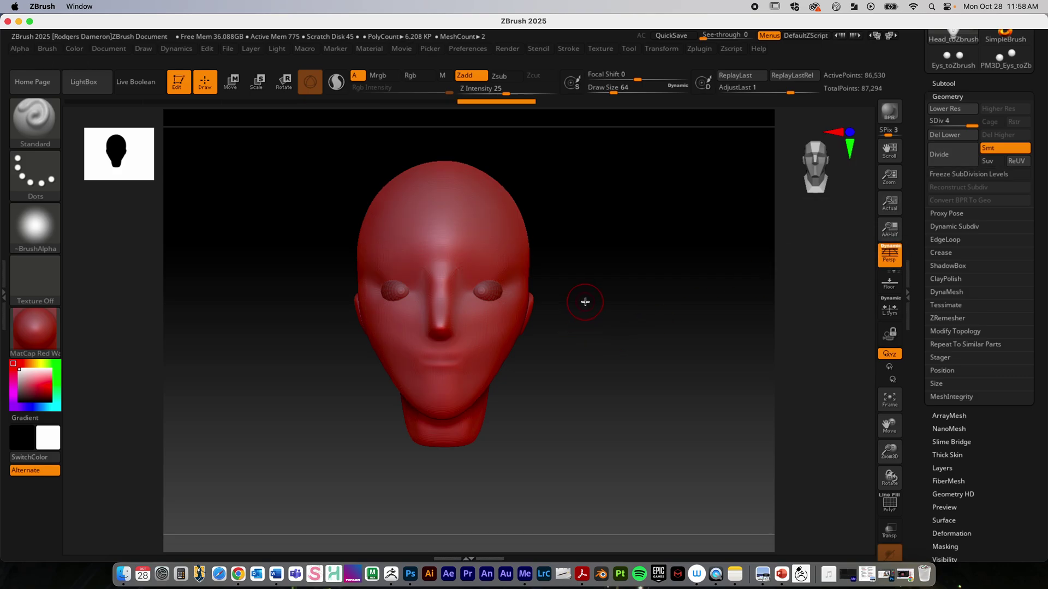
# Step: Pick the ClayTubes brush with B, C, T and undo a test stroke over the right brow
pyautogui.press('space')
pyautogui.press('b')
pyautogui.press('c')
pyautogui.press('t')
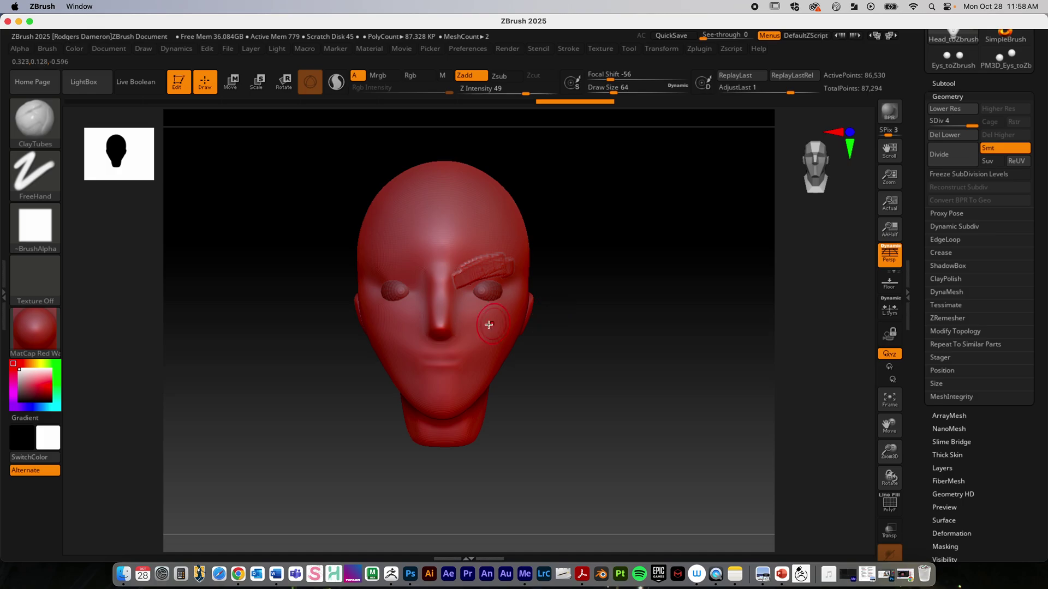
pyautogui.press('super+z')
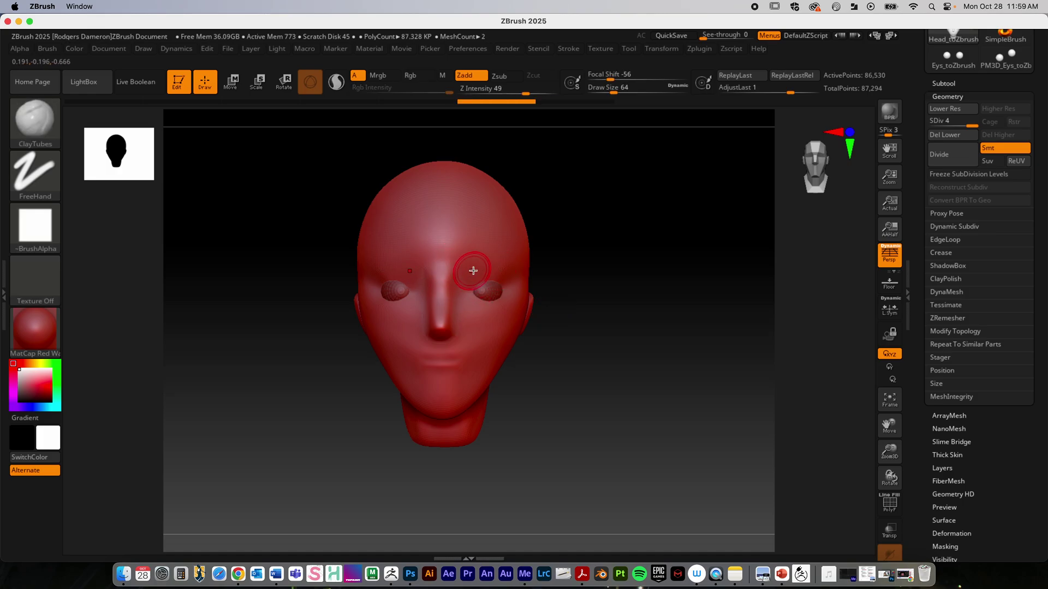
# Step: Activate X symmetry, sculpt mirrored brow ridges, then undo them
pyautogui.click(662, 49)
pyautogui.click(704, 361)
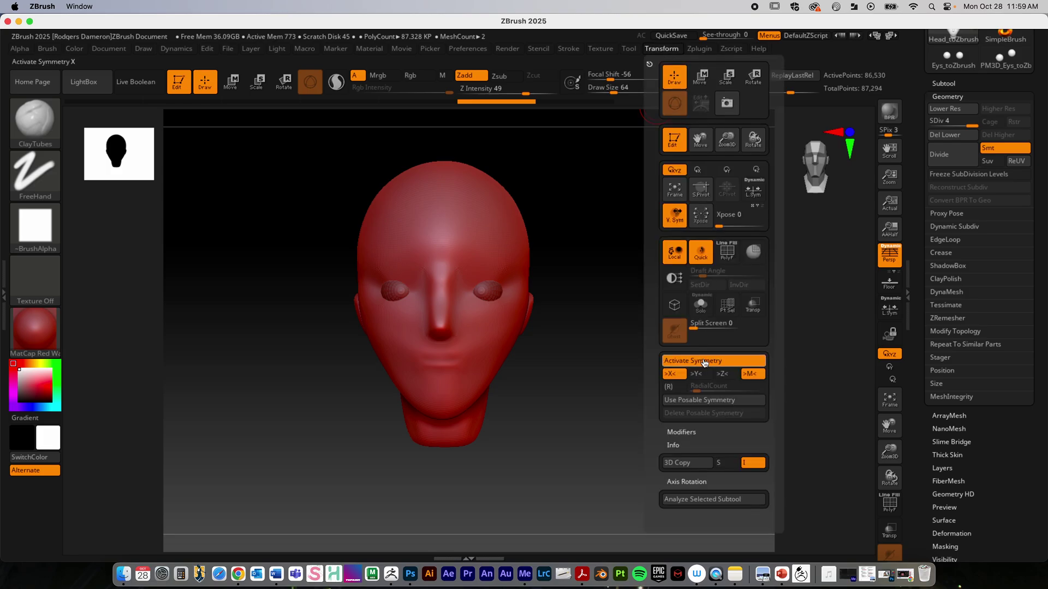
pyautogui.moveTo(604, 363)
pyautogui.mouseDown()
pyautogui.moveTo(475, 270)
pyautogui.moveTo(496, 260)
pyautogui.moveTo(532, 268)
pyautogui.mouseUp()
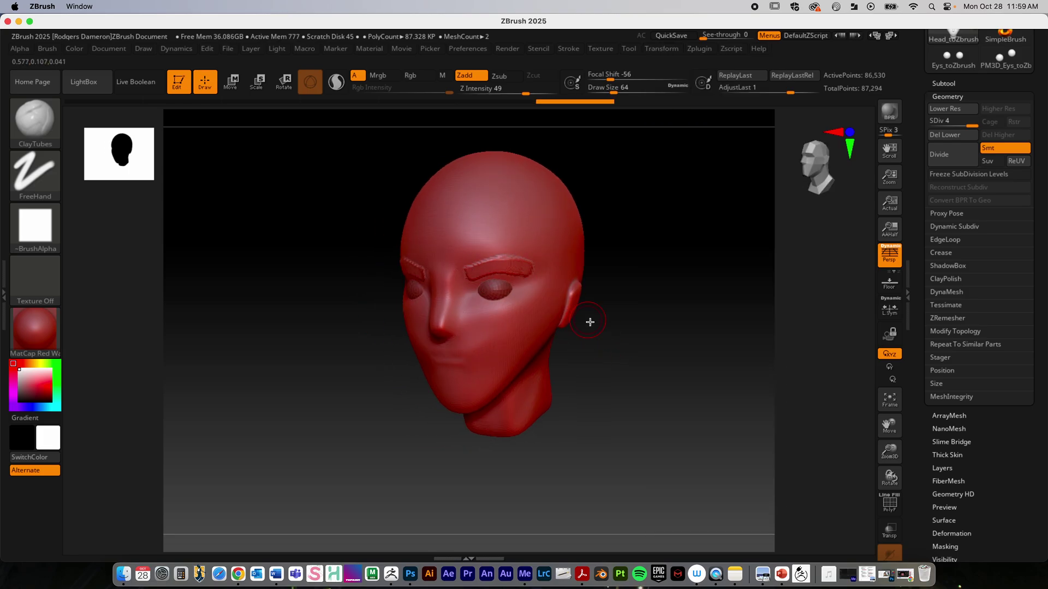
pyautogui.moveTo(602, 353); pyautogui.dragTo(709, 353)
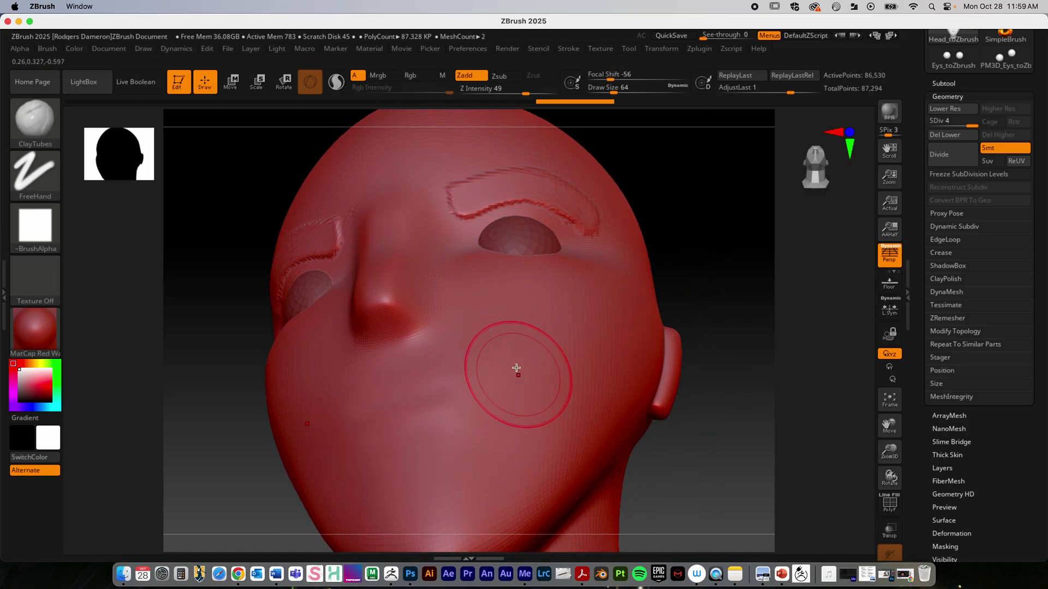
pyautogui.moveTo(671, 254)
pyautogui.keyDown('shift'); pyautogui.mouseDown()
pyautogui.moveTo(725, 245)
pyautogui.moveTo(692, 334)
pyautogui.moveTo(697, 391)
pyautogui.moveTo(697, 378)
pyautogui.moveTo(643, 367)
pyautogui.mouseUp(); pyautogui.keyUp('shift')
pyautogui.press('ctrl')
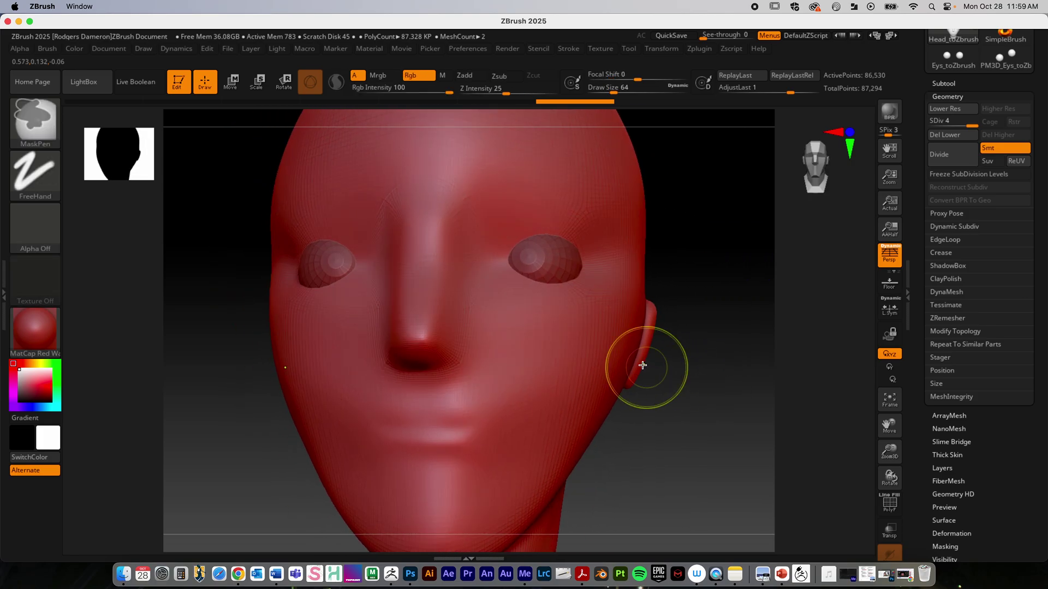
# Step: Shrink the ClayTubes draw size to about 33 for fine eyelid work and view the face at three-quarters
pyautogui.press('space')
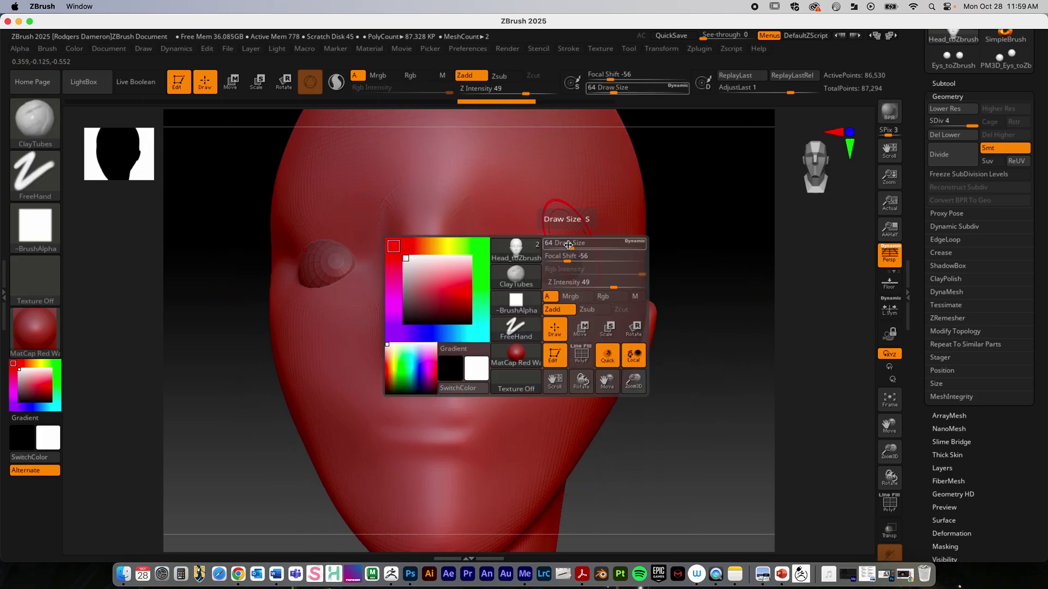
pyautogui.moveTo(578, 245); pyautogui.dragTo(566, 235)
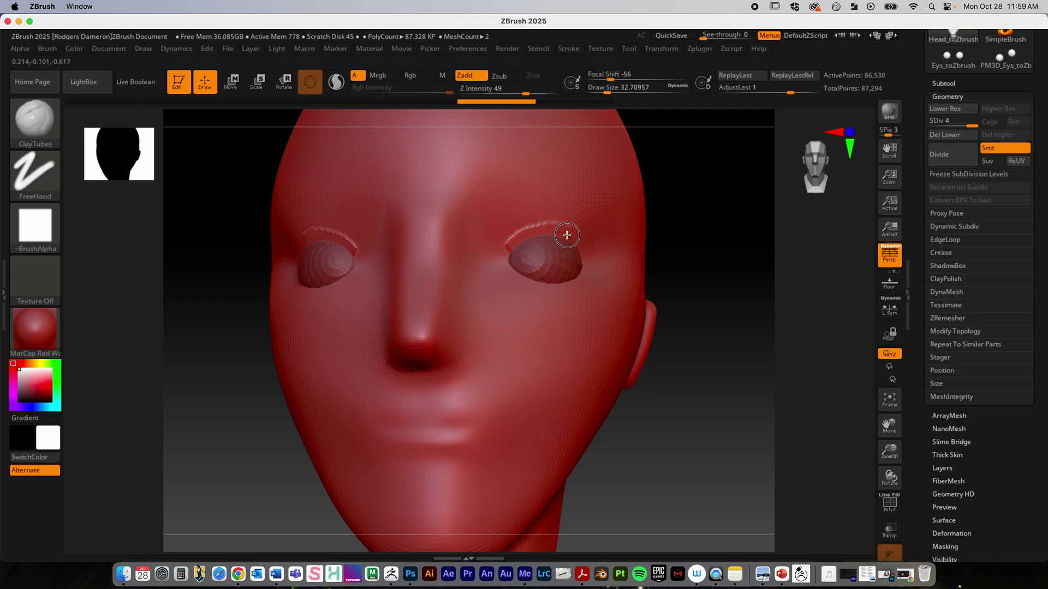
pyautogui.moveTo(671, 299); pyautogui.dragTo(717, 363)
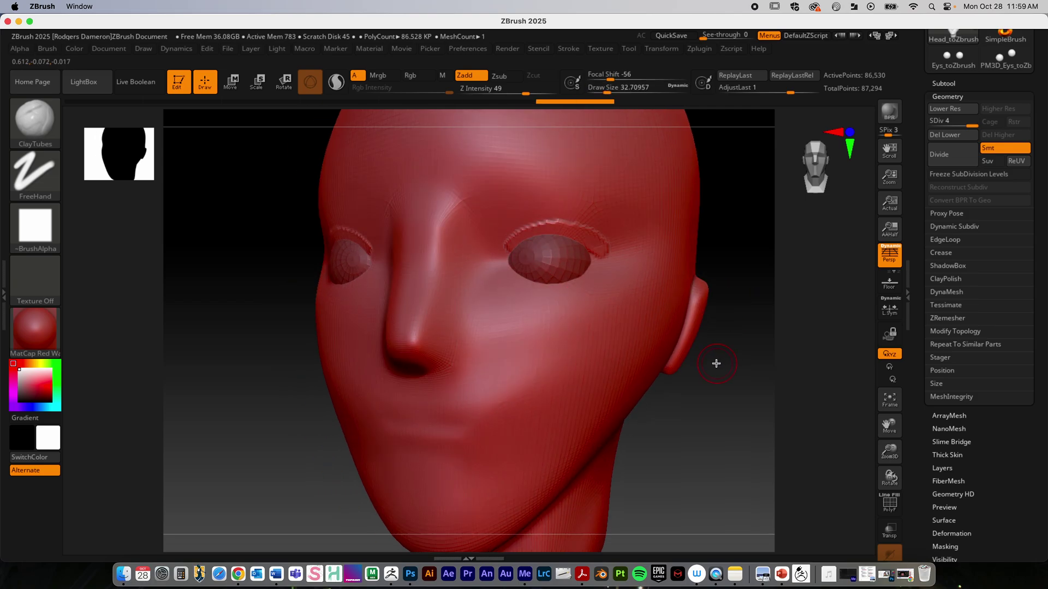
pyautogui.click(32, 128)
# Step: Filter the brush palette with M and select the Move brush
pyautogui.click(45, 132)
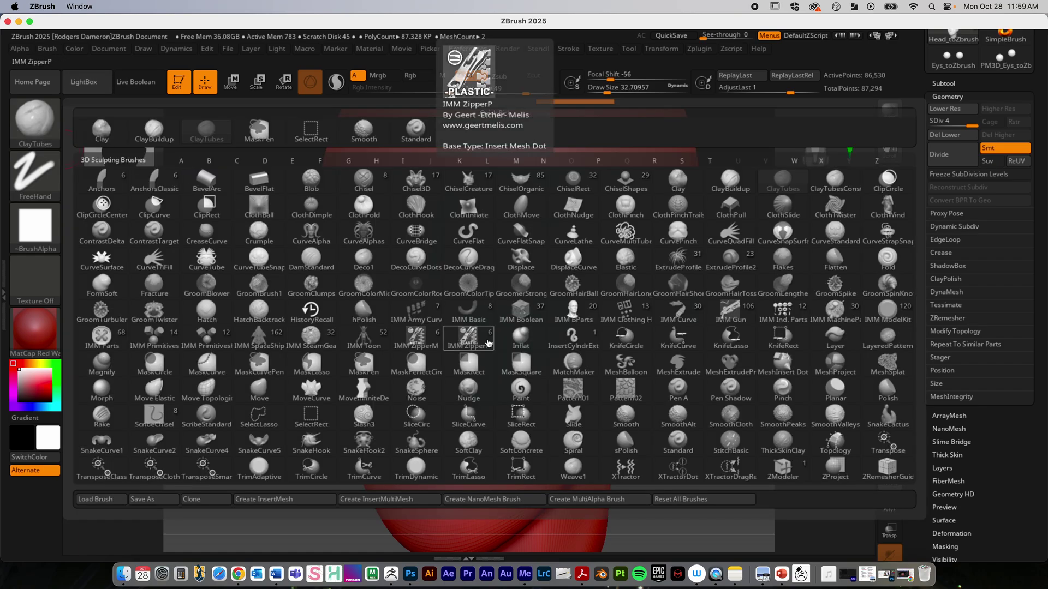
pyautogui.press('m')
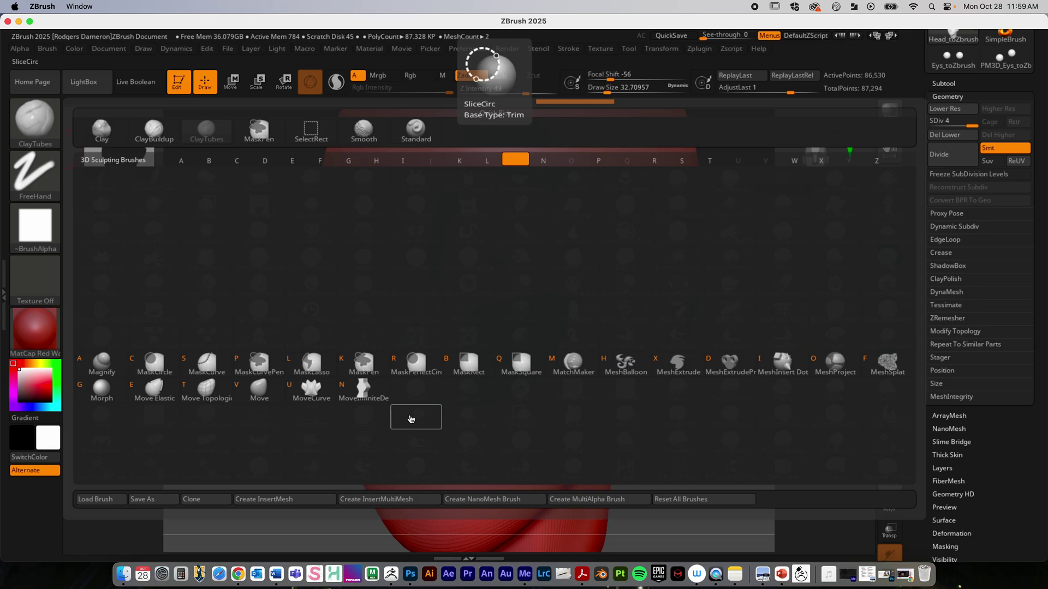
pyautogui.click(257, 389)
# Step: Set the Move brush draw size to about 116 and check the head from front and three-quarter views
pyautogui.rightClick(573, 293)
pyautogui.moveTo(545, 241); pyautogui.dragTo(595, 266)
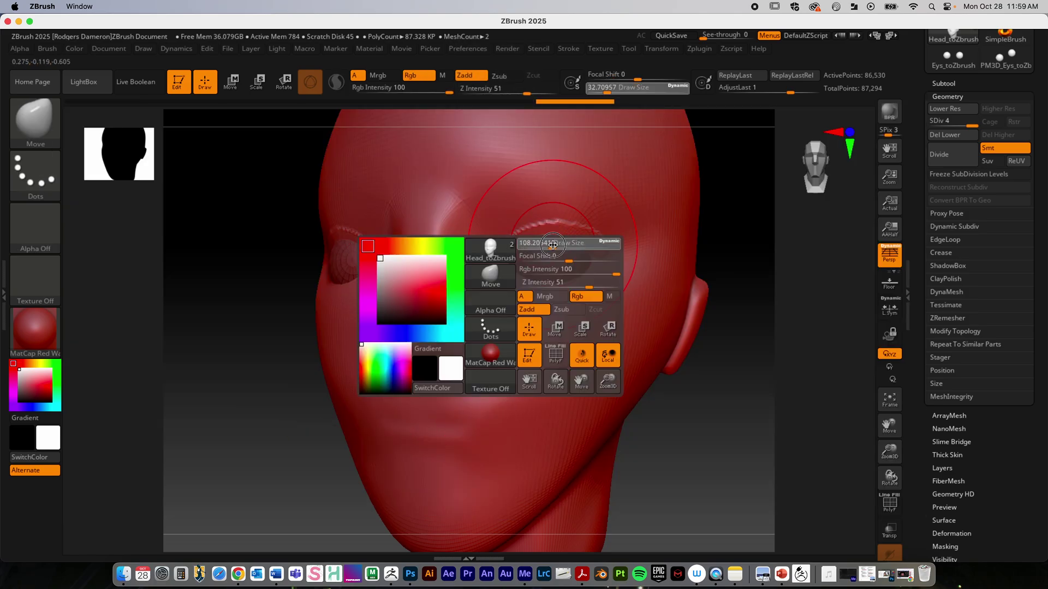
pyautogui.moveTo(703, 376)
pyautogui.mouseDown()
pyautogui.moveTo(727, 409)
pyautogui.moveTo(582, 299)
pyautogui.mouseUp()
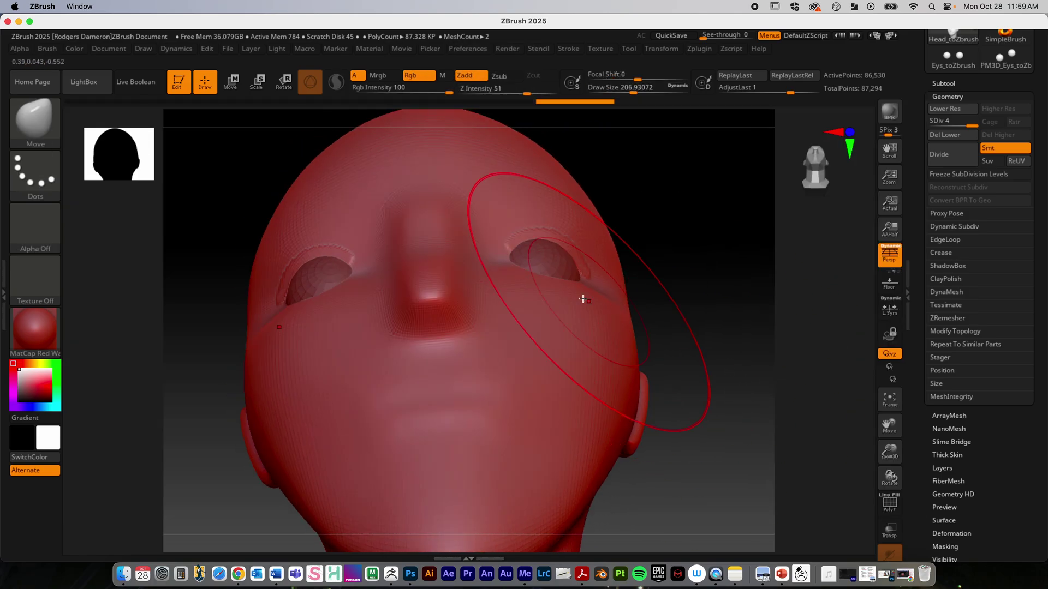
pyautogui.rightClick(498, 240)
pyautogui.moveTo(498, 242); pyautogui.dragTo(485, 245)
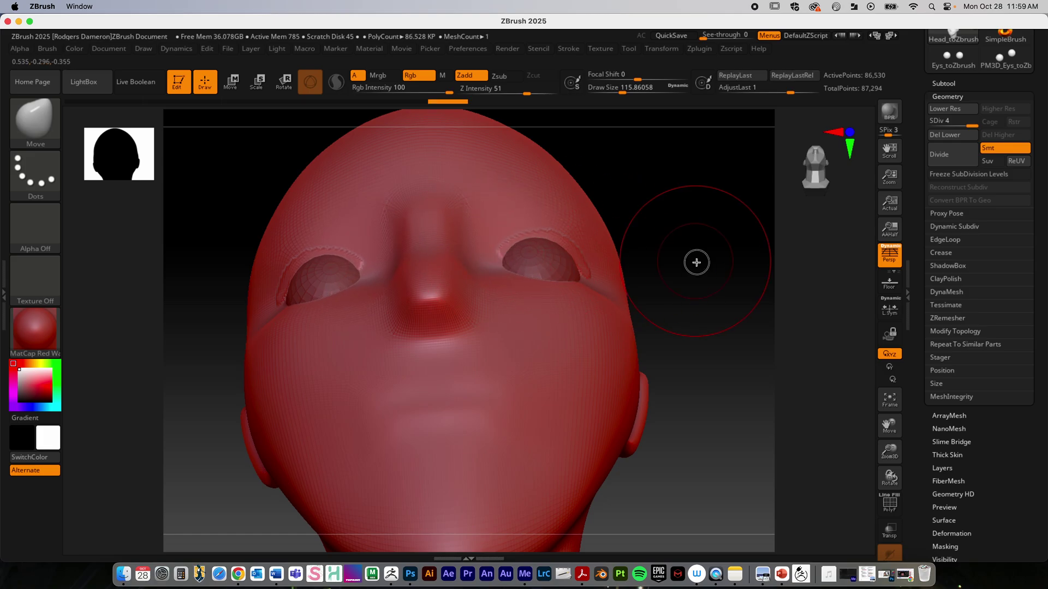
pyautogui.moveTo(690, 262); pyautogui.dragTo(670, 374)
pyautogui.scroll(-5, 643, 346)
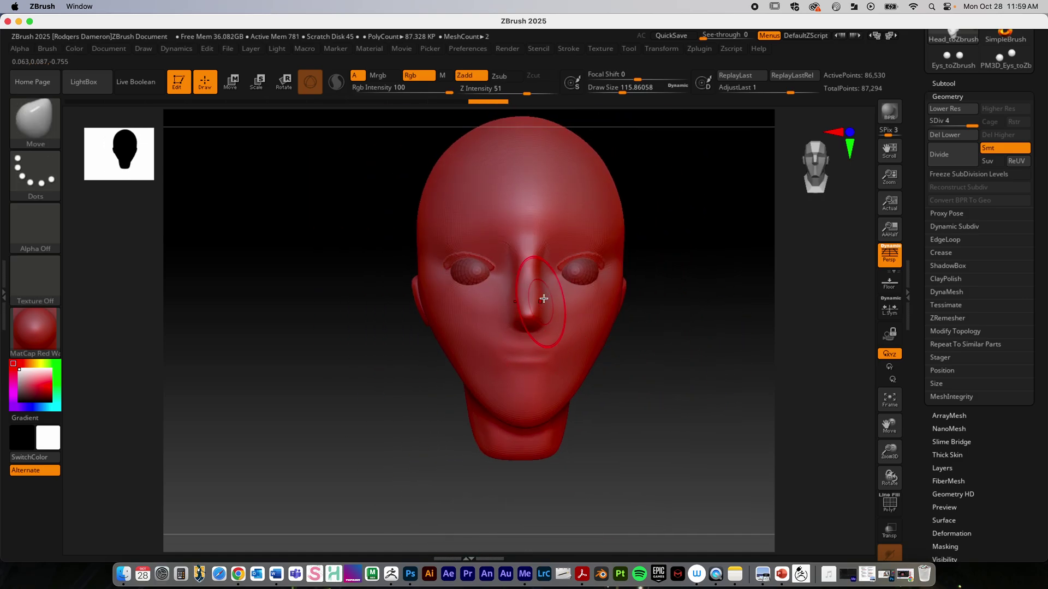
pyautogui.moveTo(650, 317); pyautogui.dragTo(552, 333)
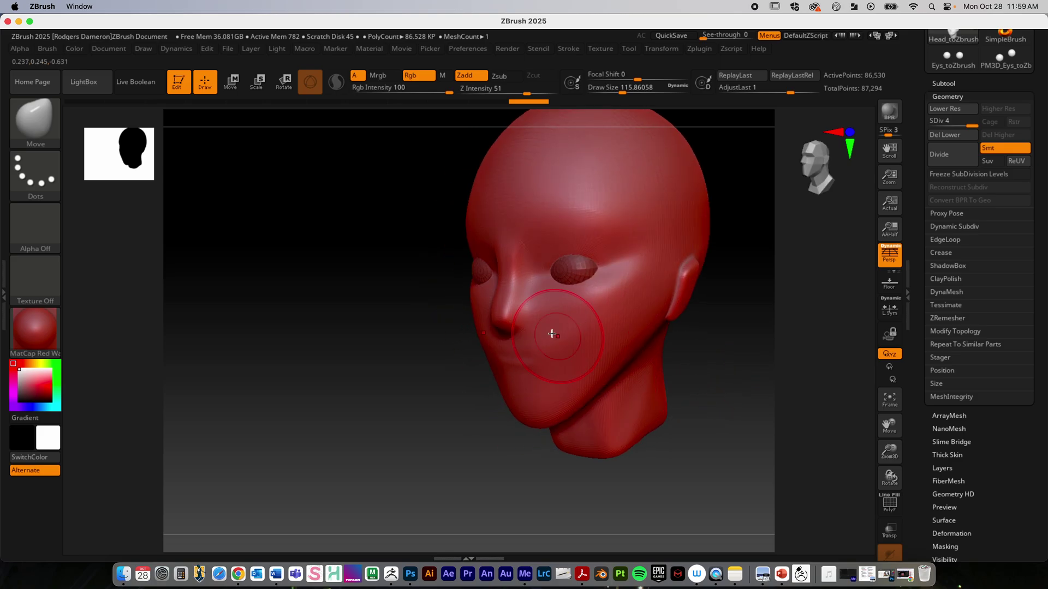